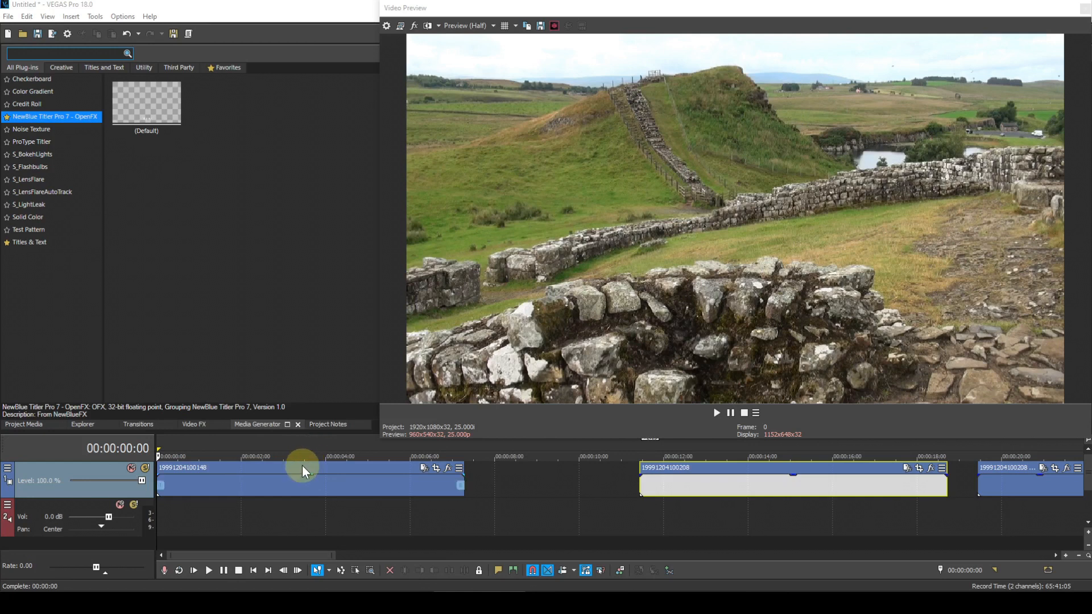
click(302, 465)
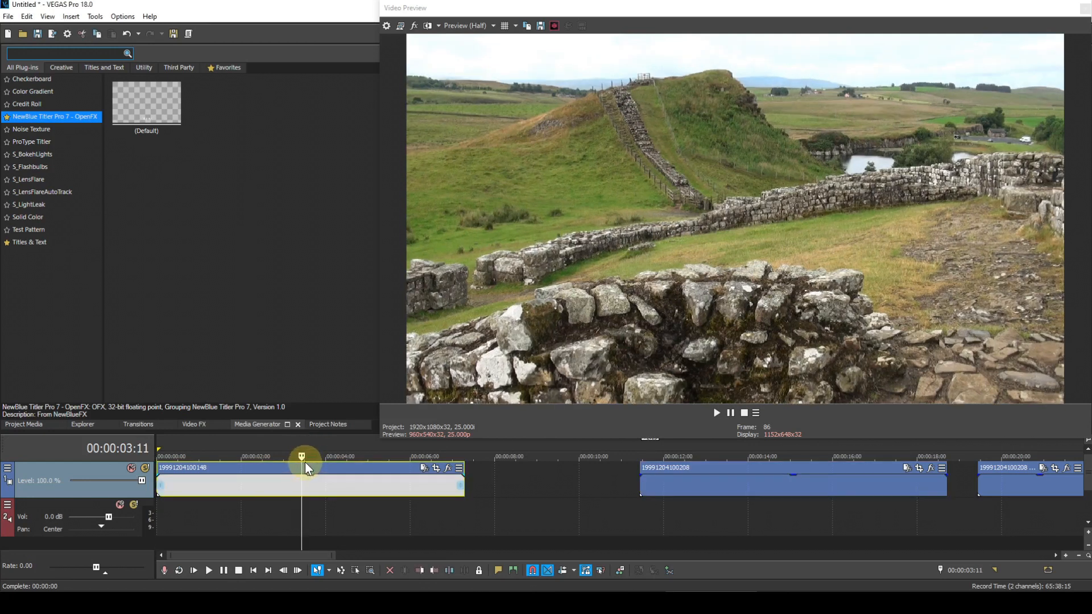
key(s)
drag(341, 466, 377, 466)
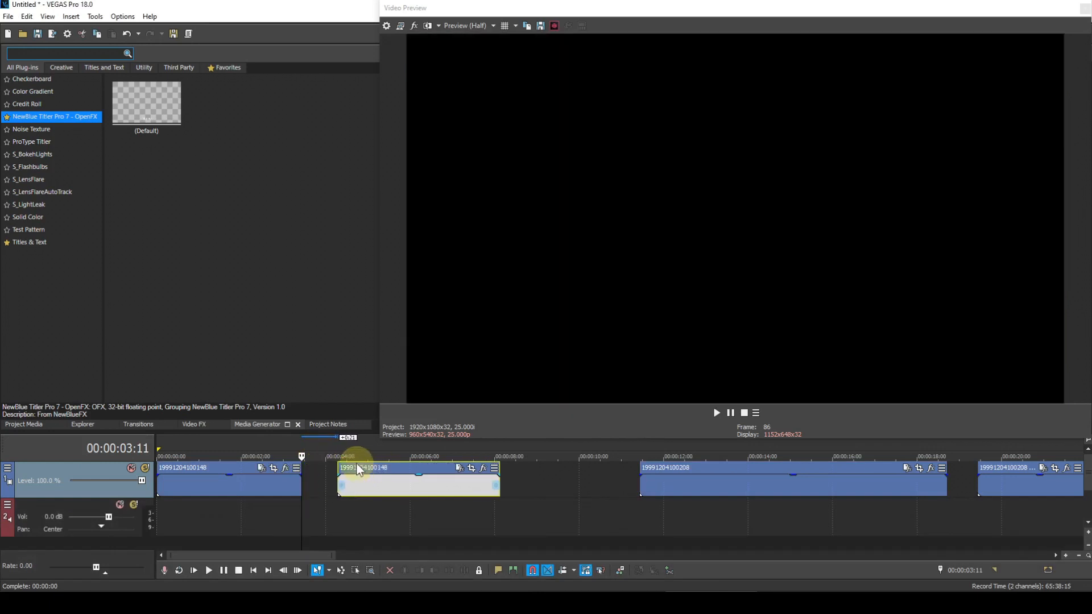
- Place the playhead at 00:00:01:19 and apply the VEGAS Black and White effect to the first part as Media FX
click(231, 450)
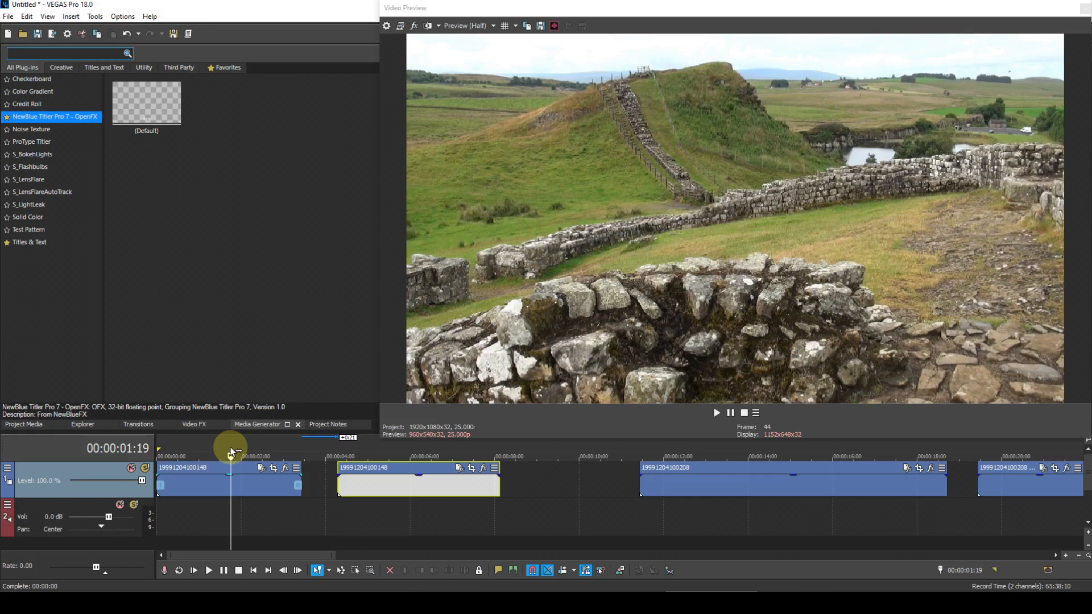
right_click(253, 468)
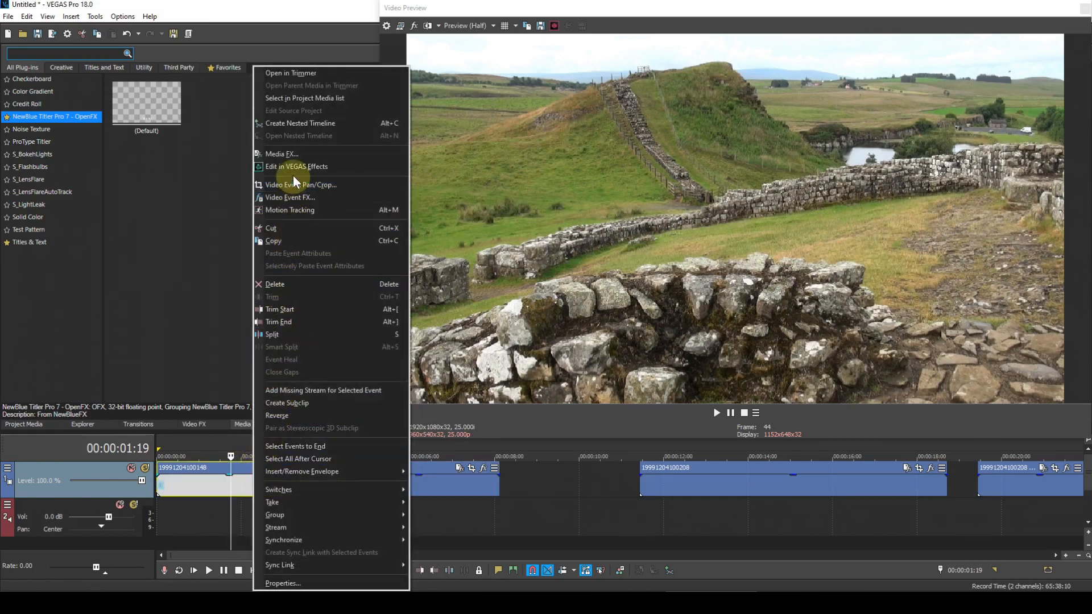
click(293, 155)
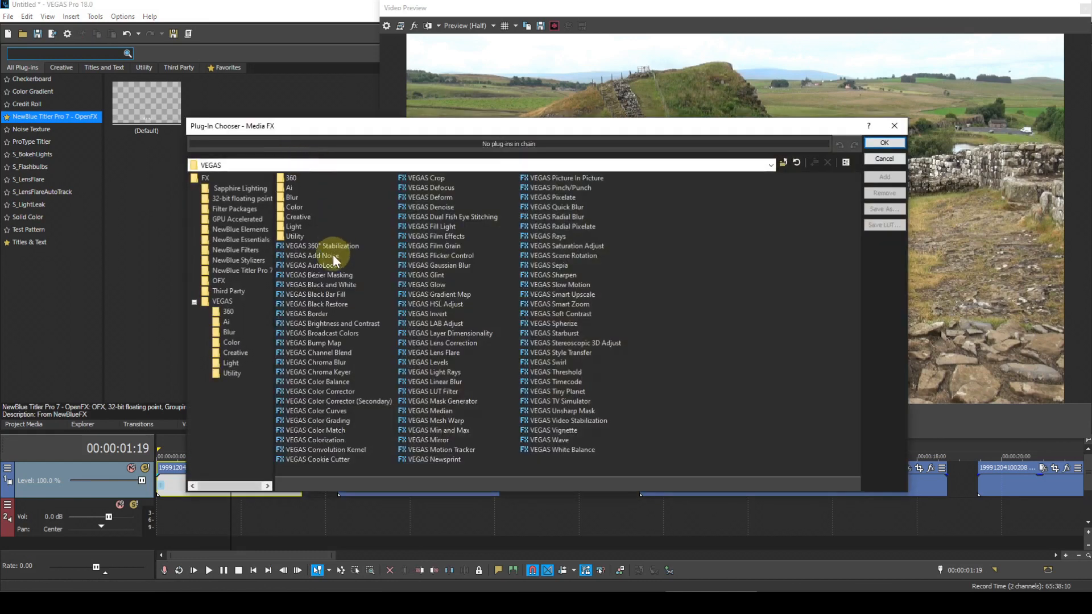
click(326, 283)
click(327, 283)
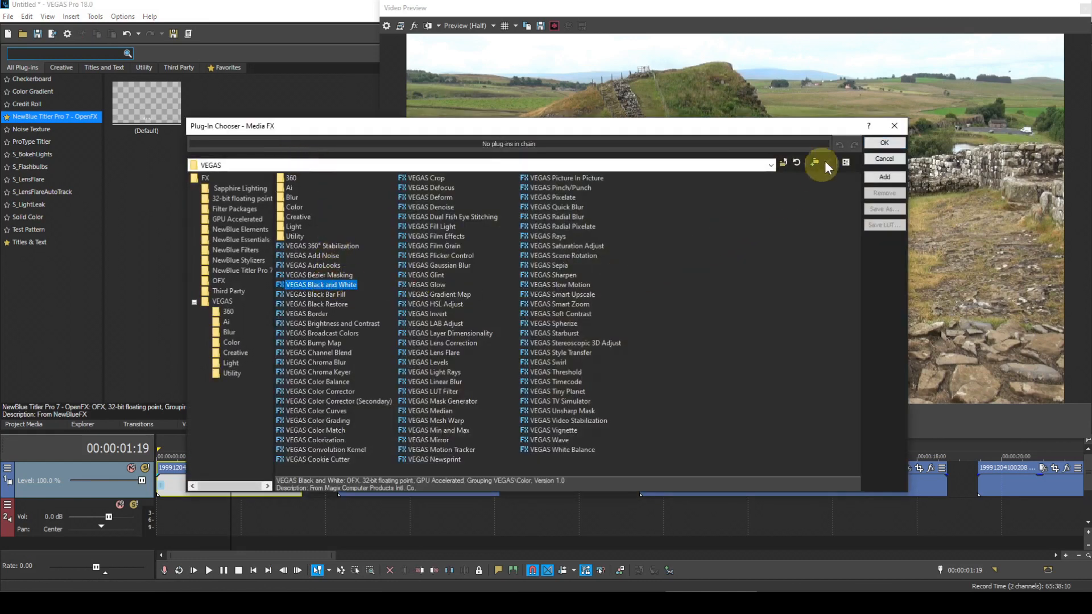
click(871, 143)
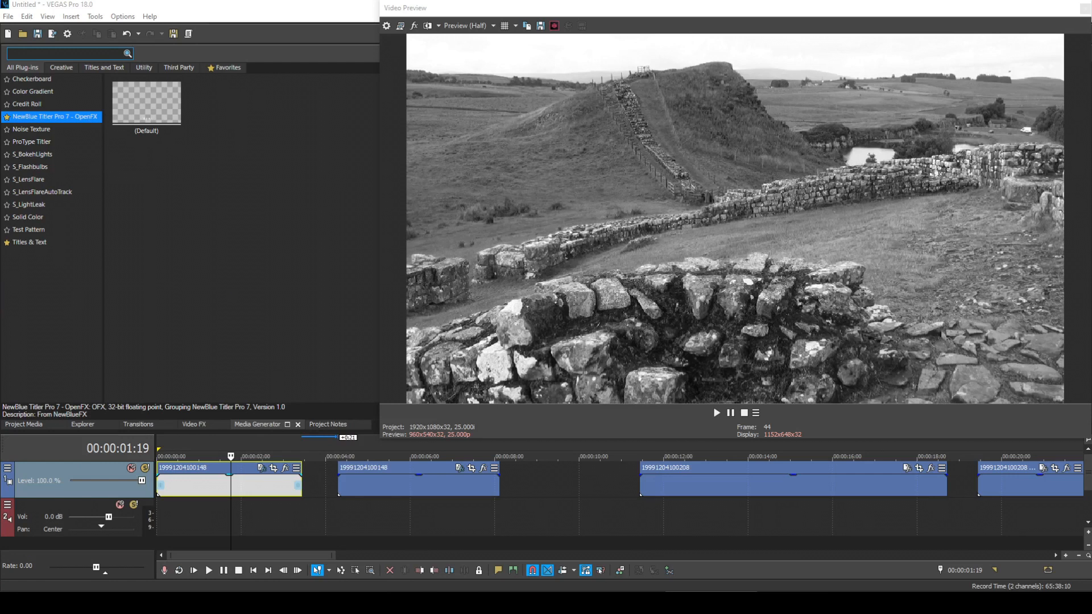
- Compare both clip parts with the Black and White media effect applied and remove the effect
drag(0, 34, 344, 30)
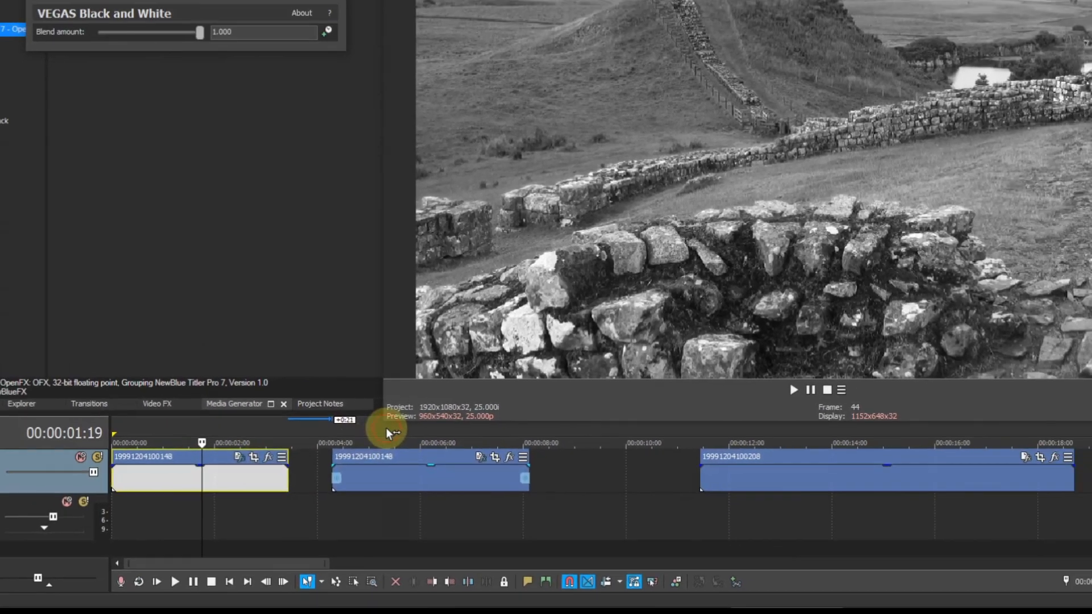
click(426, 280)
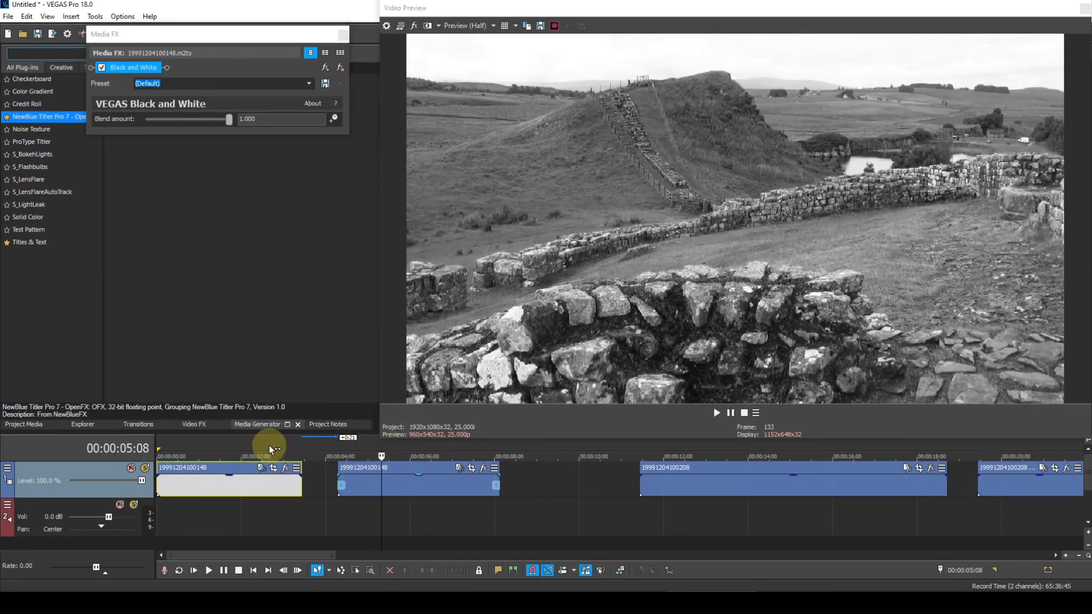
click(247, 447)
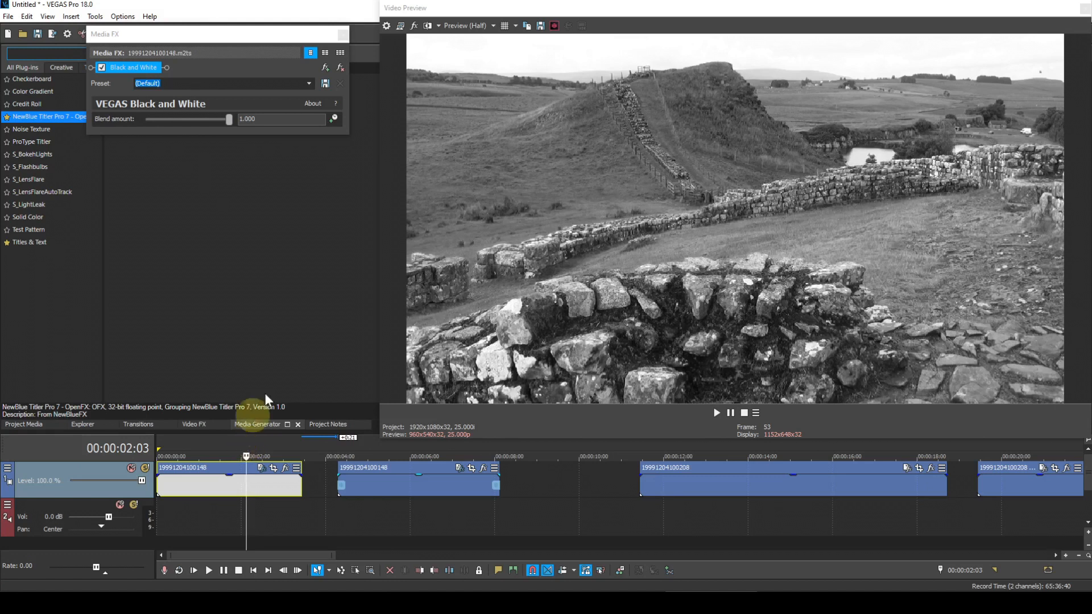
click(344, 69)
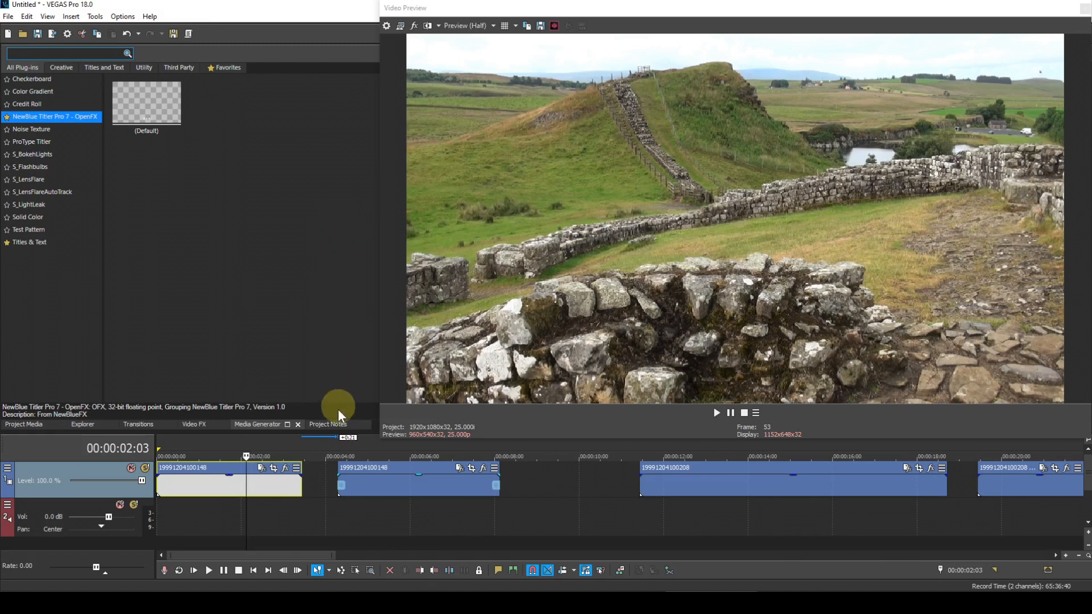
- Apply the VEGAS Black and White effect to the first part as Video Event FX
right_click(240, 467)
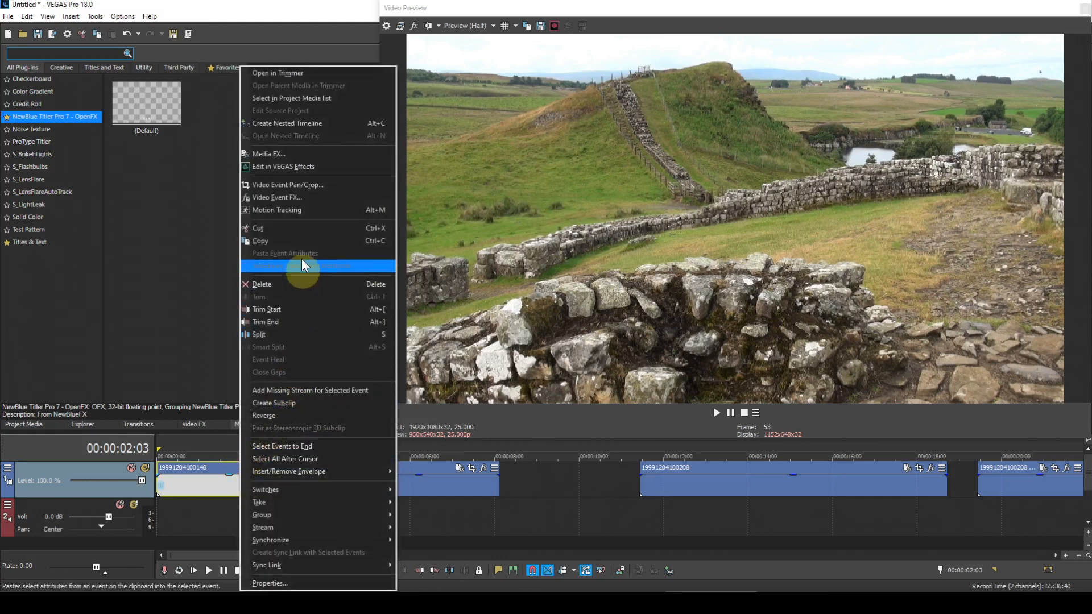
click(304, 196)
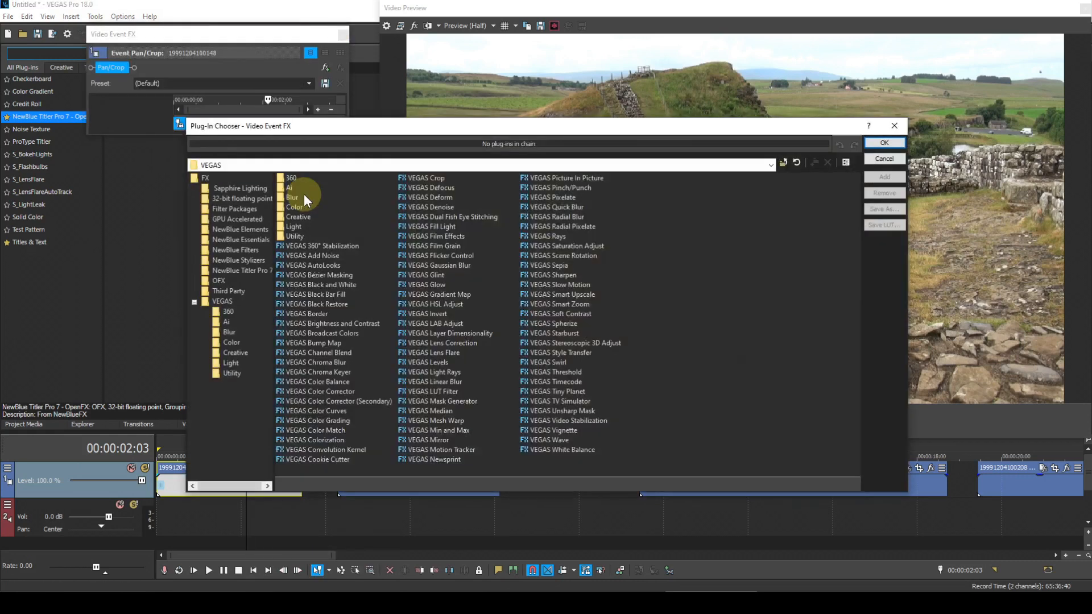
click(351, 287)
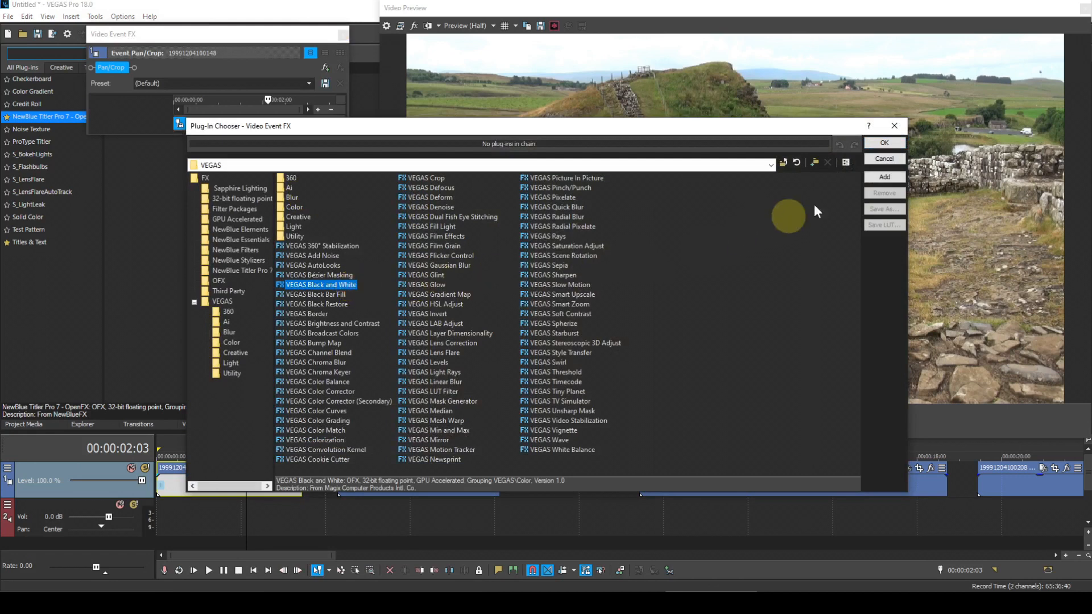
click(879, 144)
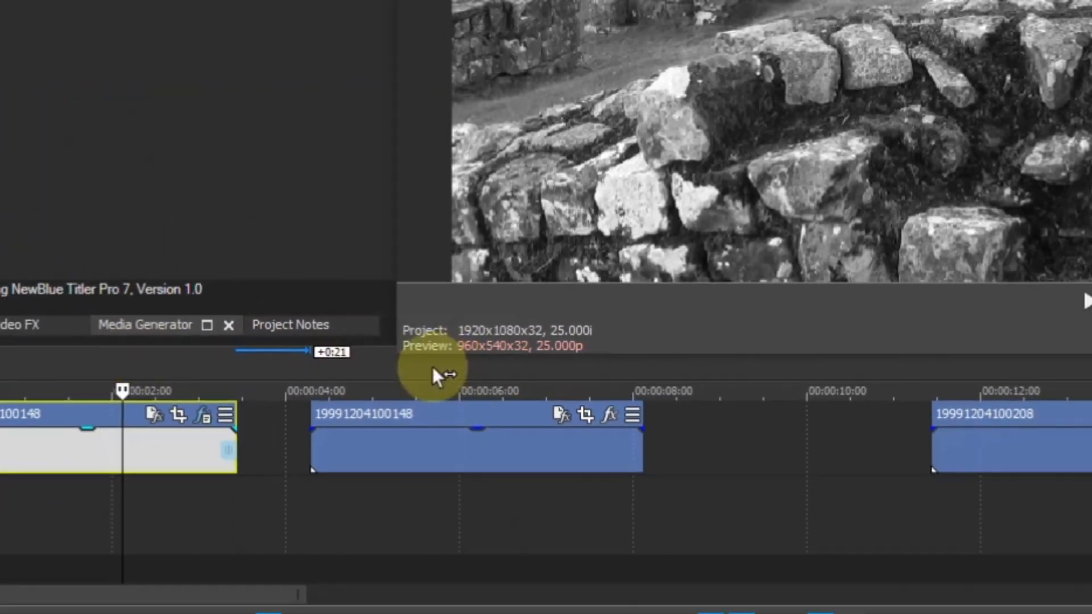
- Preview the second clip part at 00:00:05:17 and remove the Black and White event effect from the first part
click(485, 246)
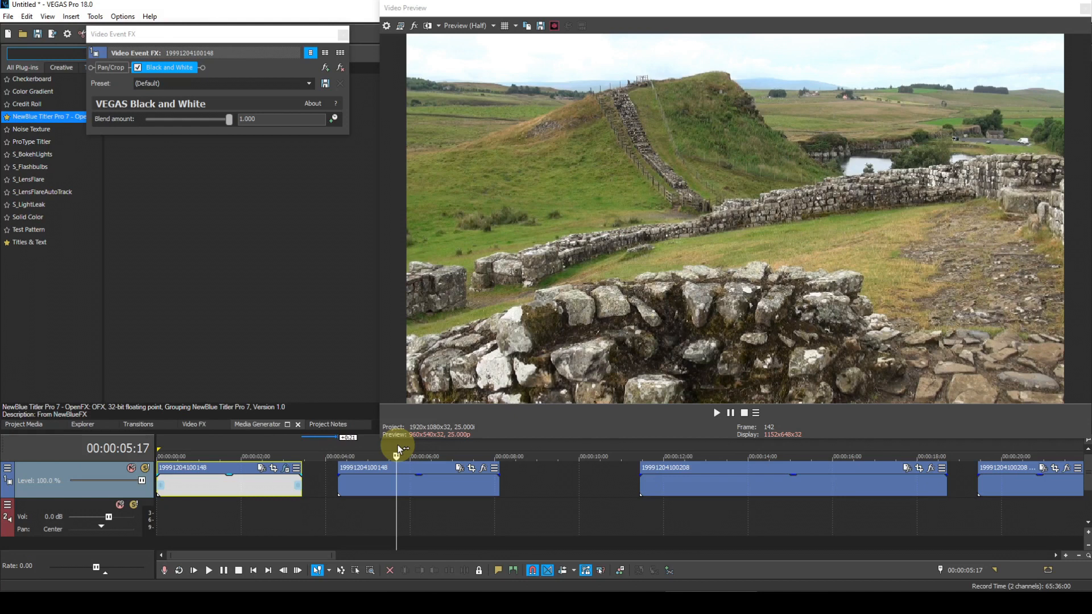
click(343, 67)
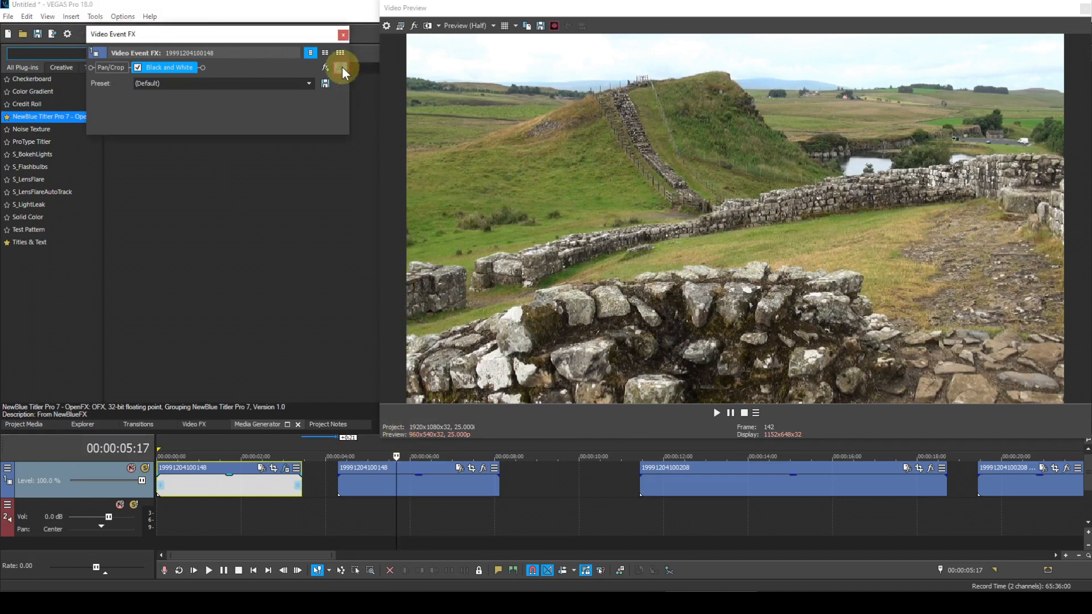
click(368, 489)
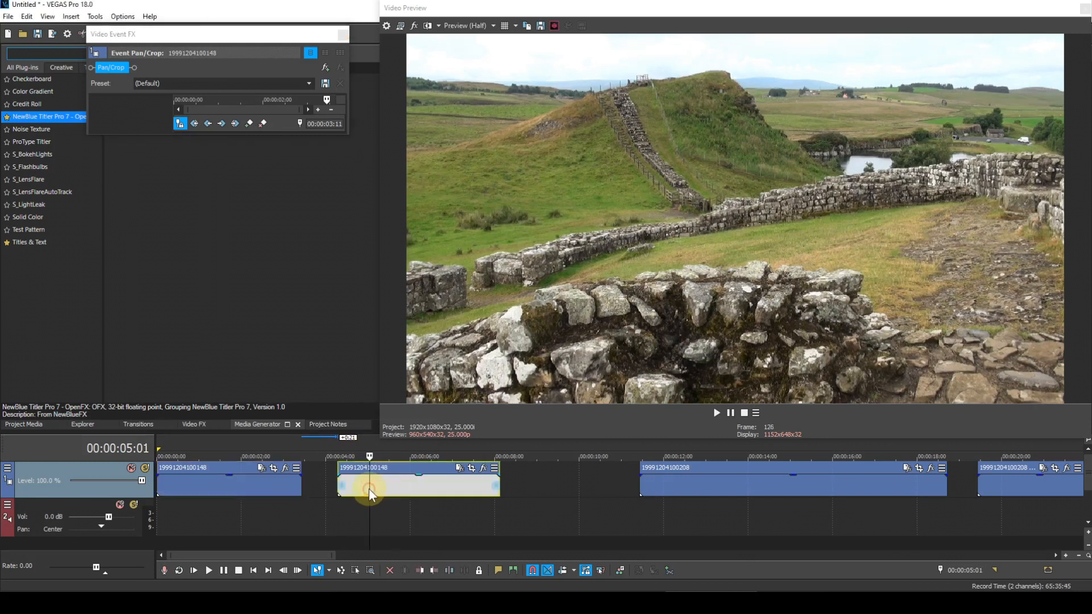
shift+click(276, 488)
right_click(275, 487)
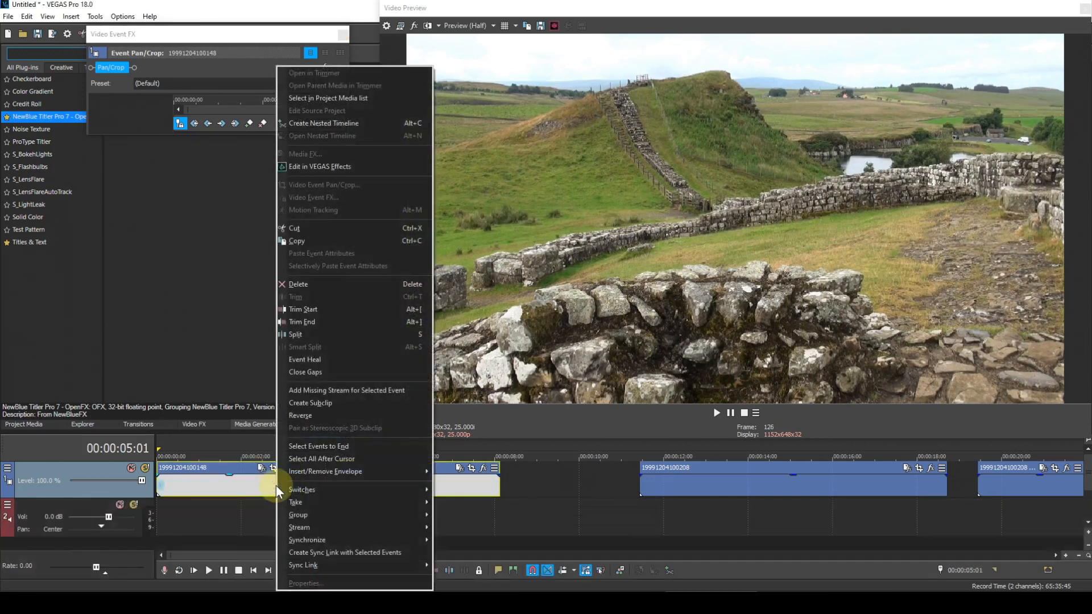
click(304, 359)
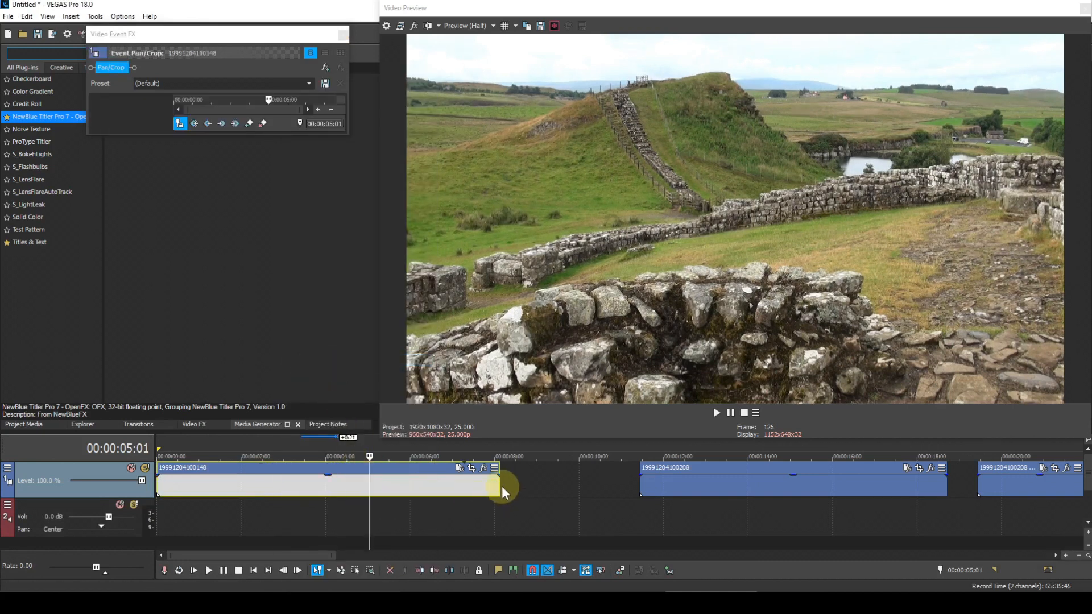
drag(502, 487, 470, 485)
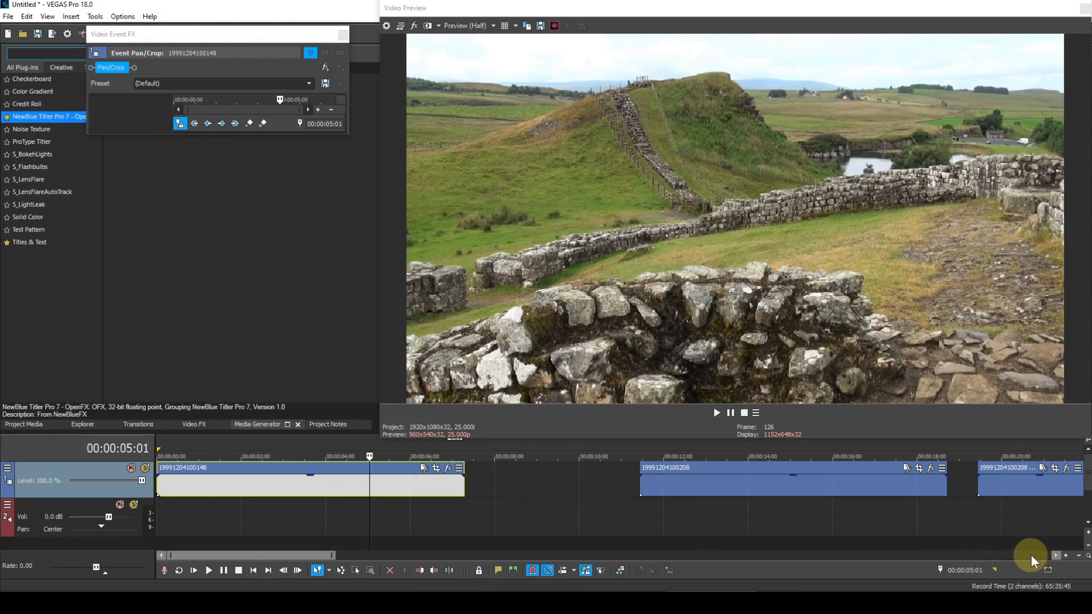
click(1054, 554)
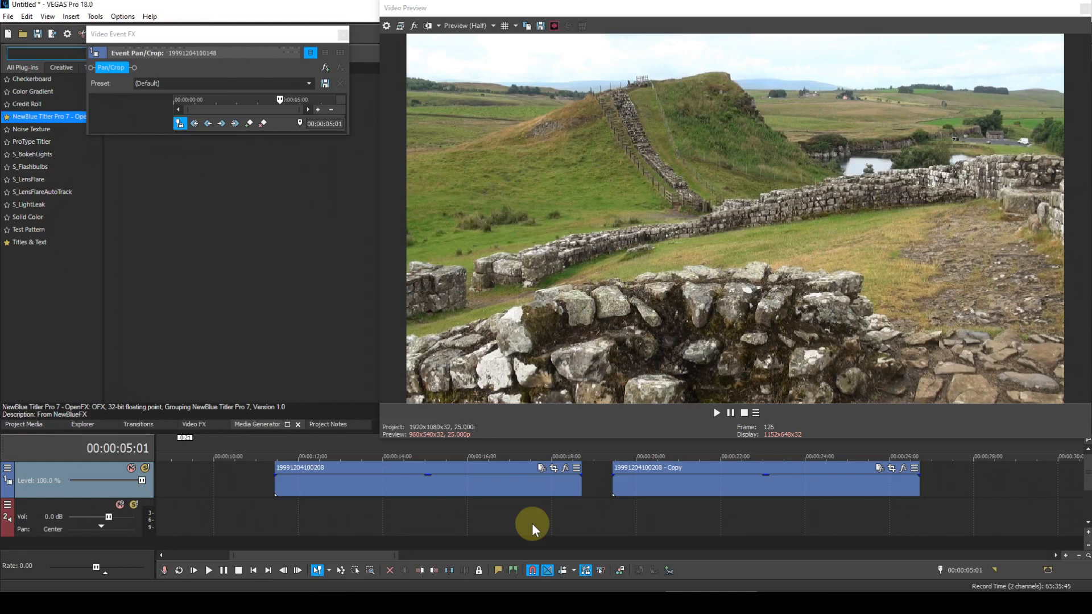
click(482, 455)
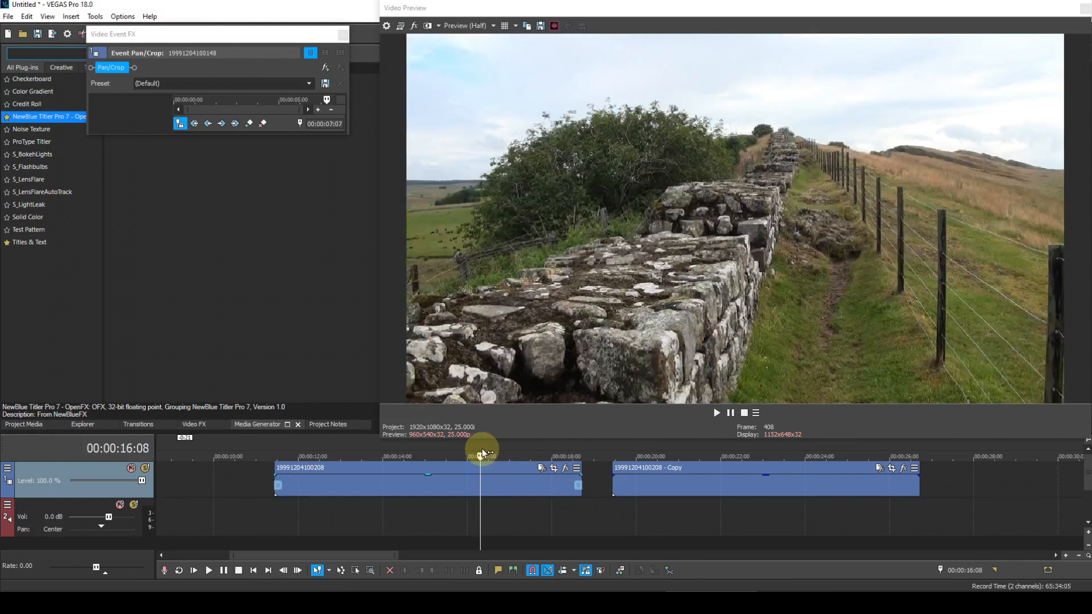
key(space)
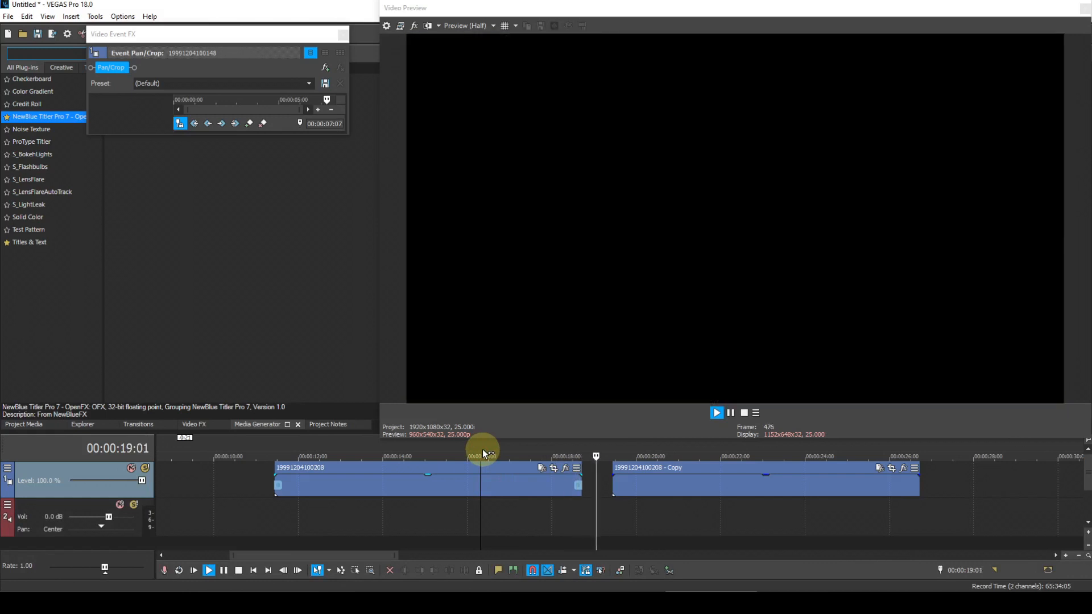
key(space)
click(501, 449)
key(space)
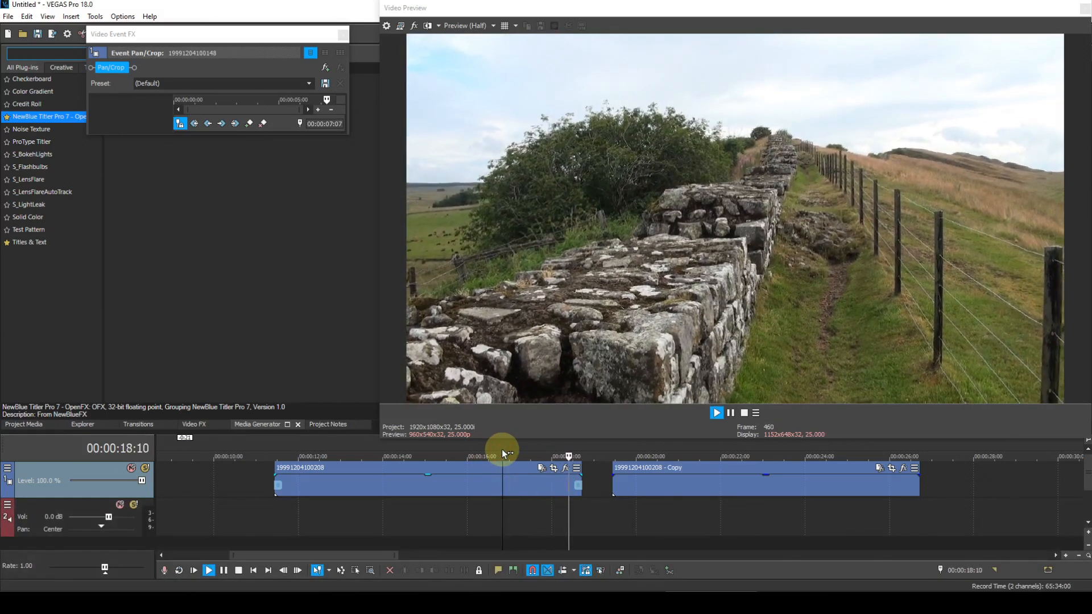
key(space)
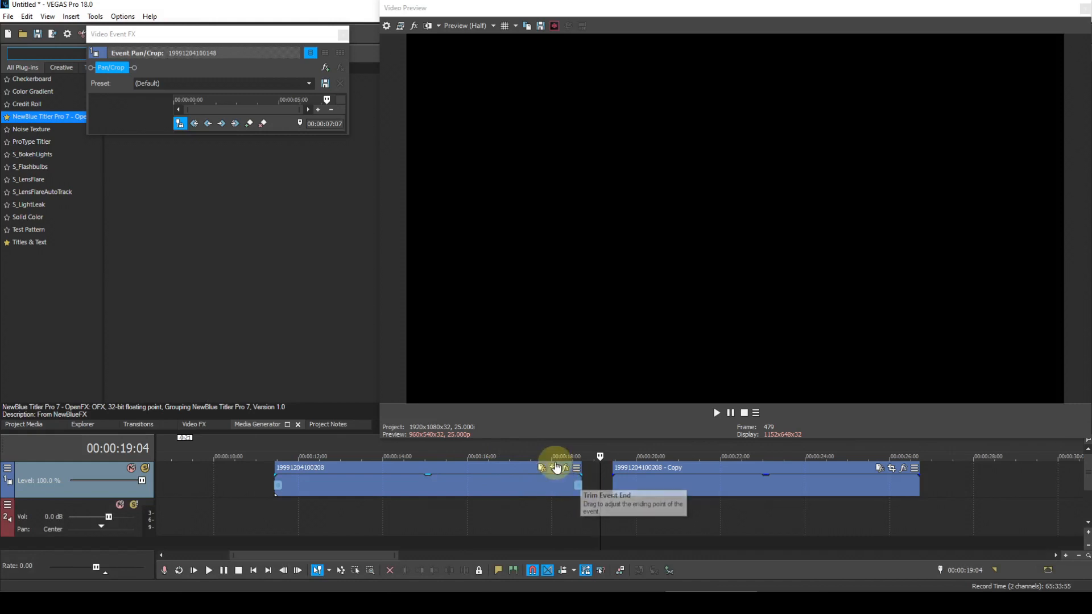
click(544, 452)
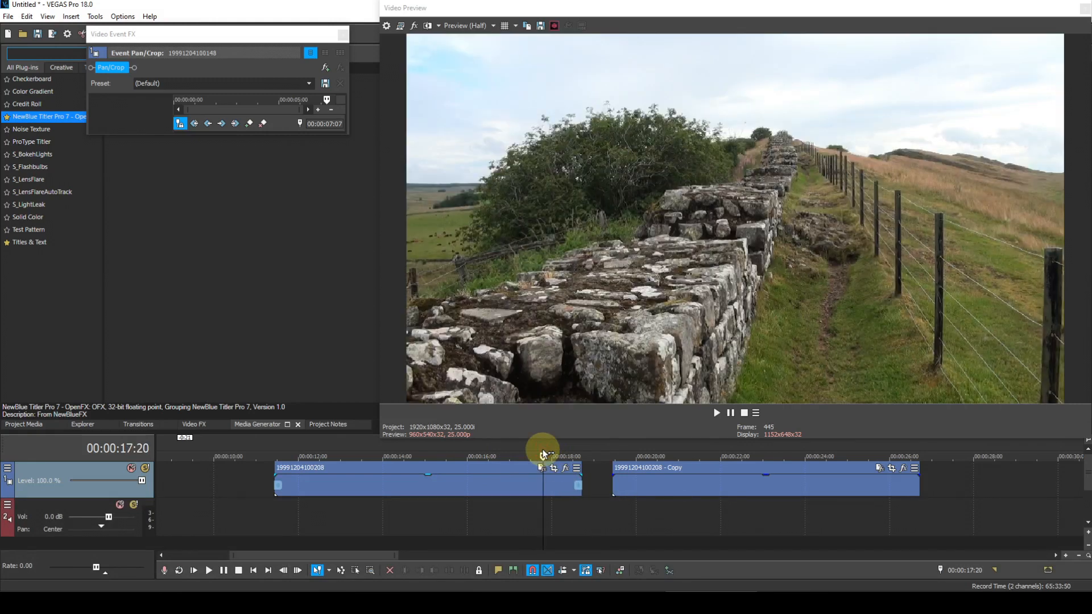
key(Right)
key(Right)
key(Right)
key(Right)
key(Right)
key(Right)
key(Right)
key(Right)
key(Right)
key(Right)
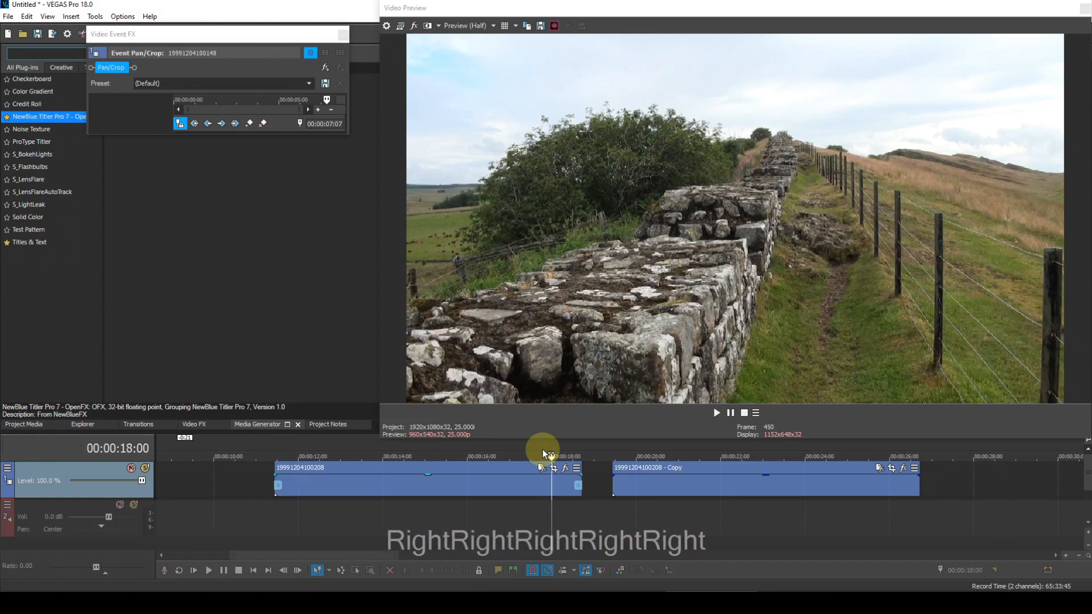
key(Right)
key(Right)
key(Right)
key(Right)
key(Right)
key(Right)
key(Right)
key(Right)
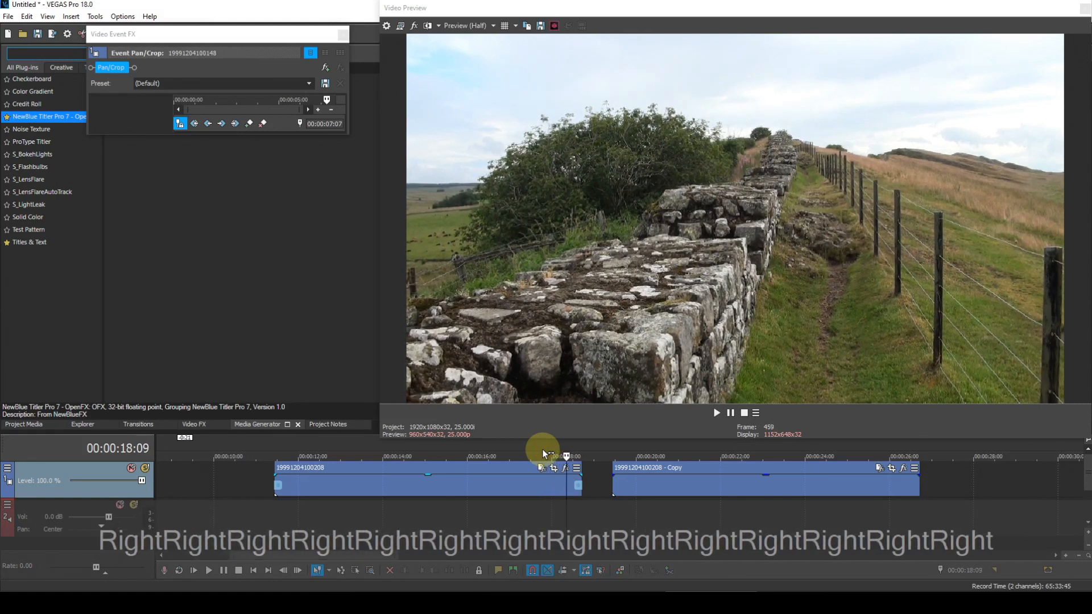
key(Right)
key(Left)
key(Left)
key(Left)
key(Left)
key(Left)
key(Left)
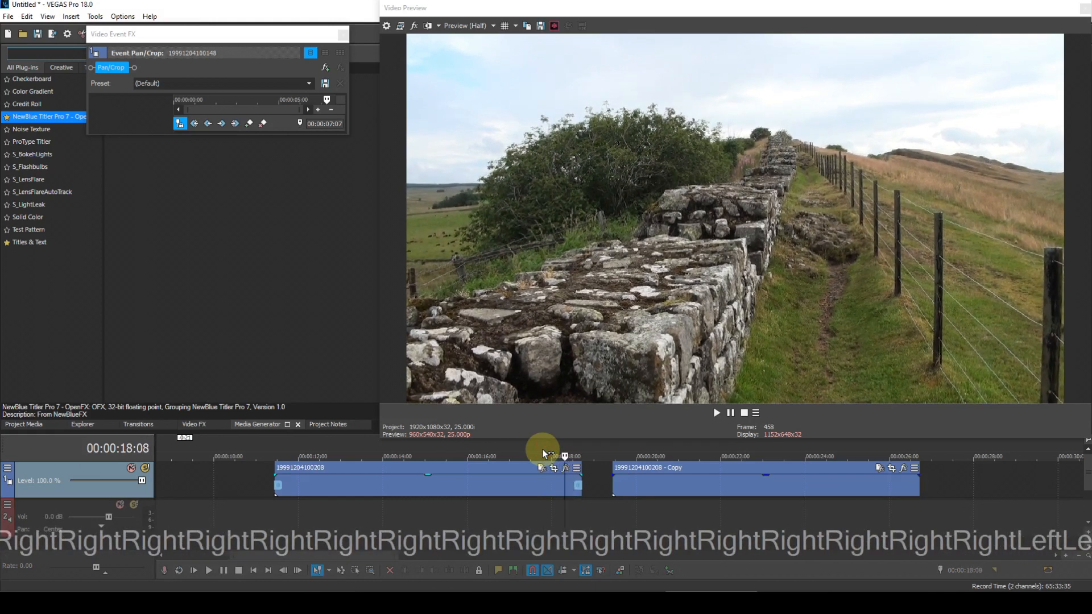
key(s)
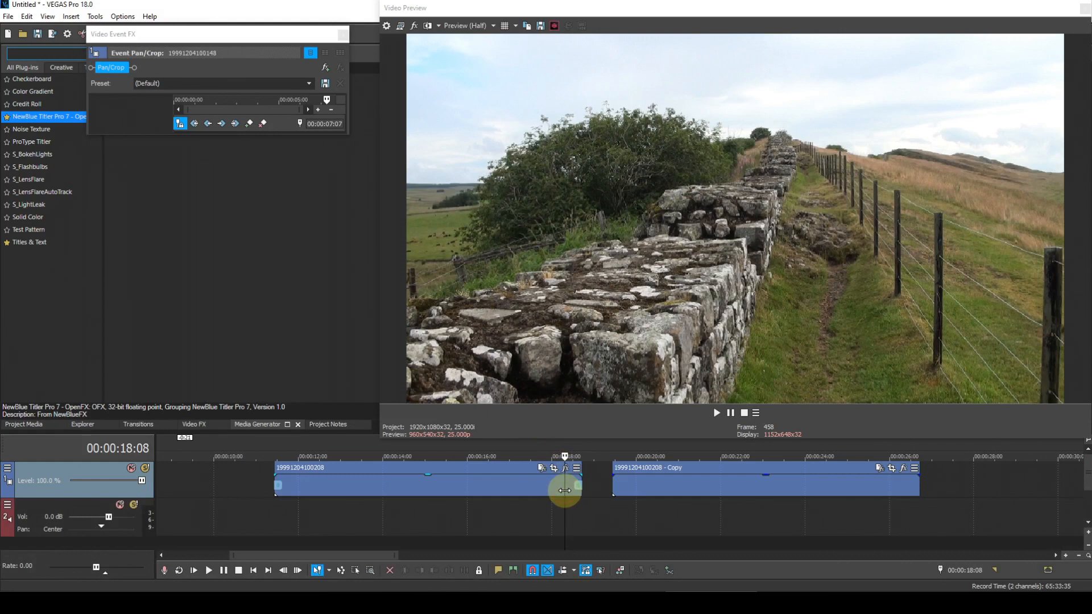
click(563, 491)
key(s)
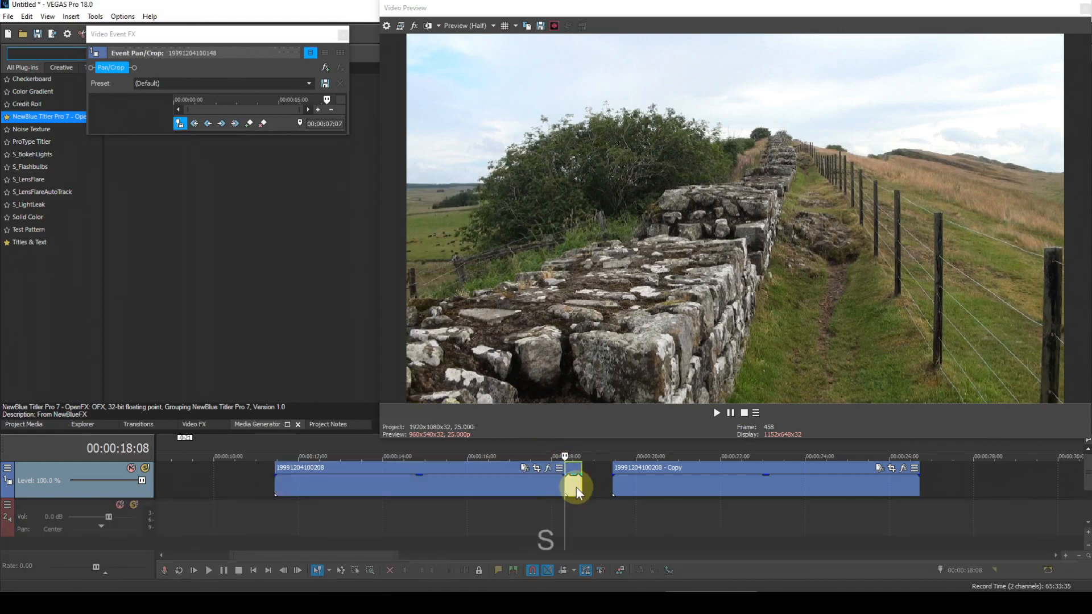
click(574, 485)
key(Delete)
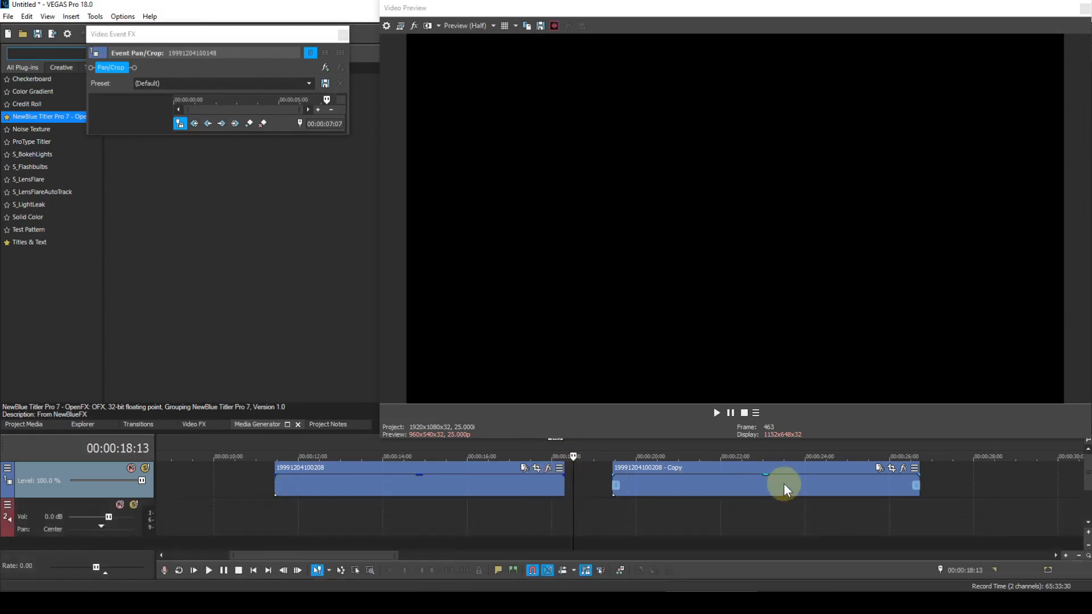
click(784, 485)
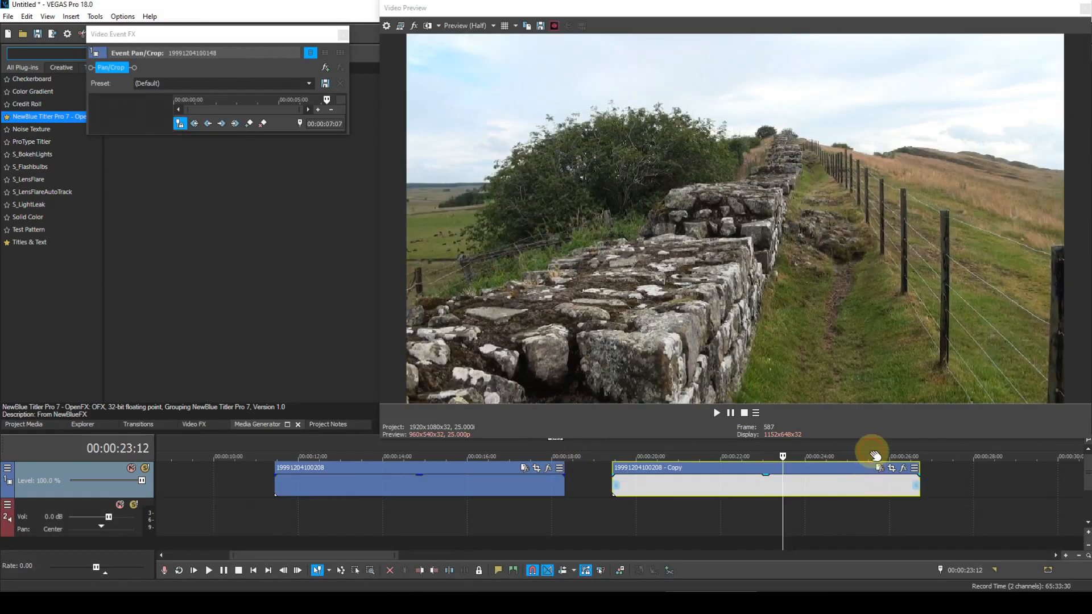
click(877, 450)
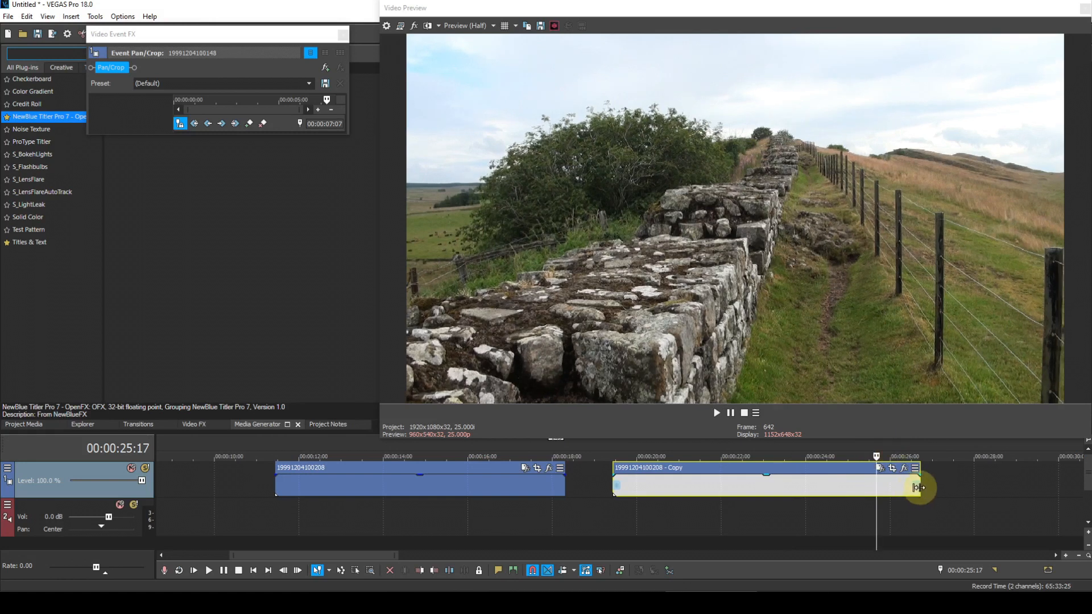
drag(920, 488, 893, 488)
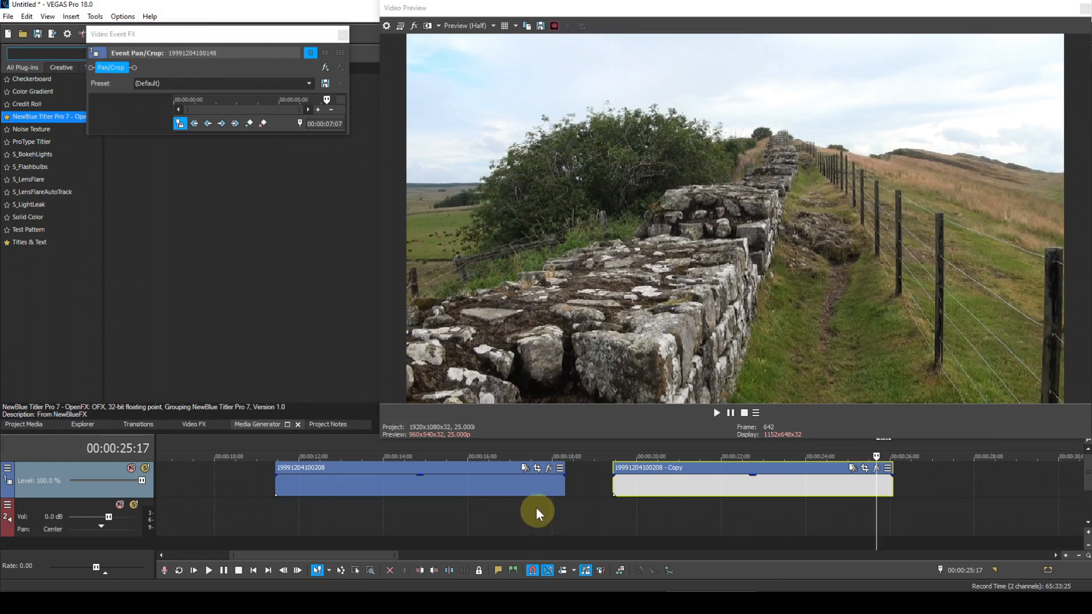
right_click(495, 480)
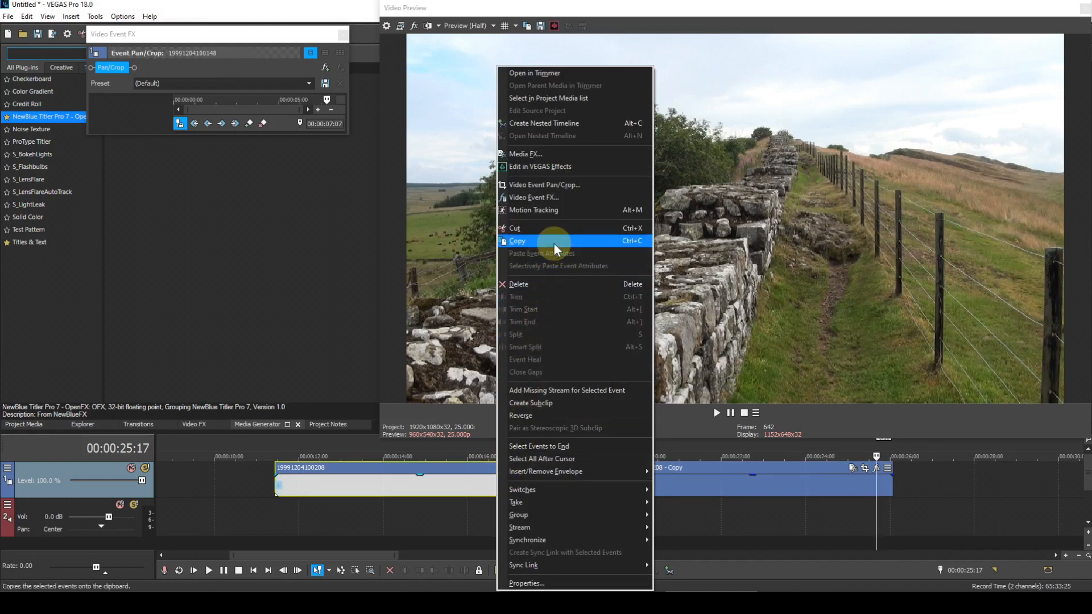
click(548, 200)
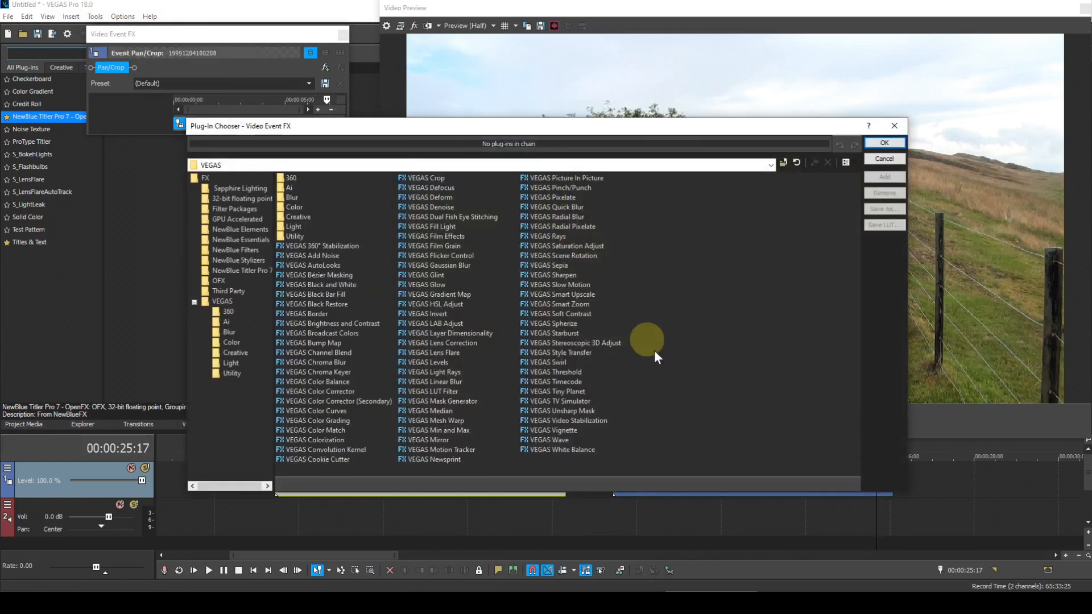
click(578, 421)
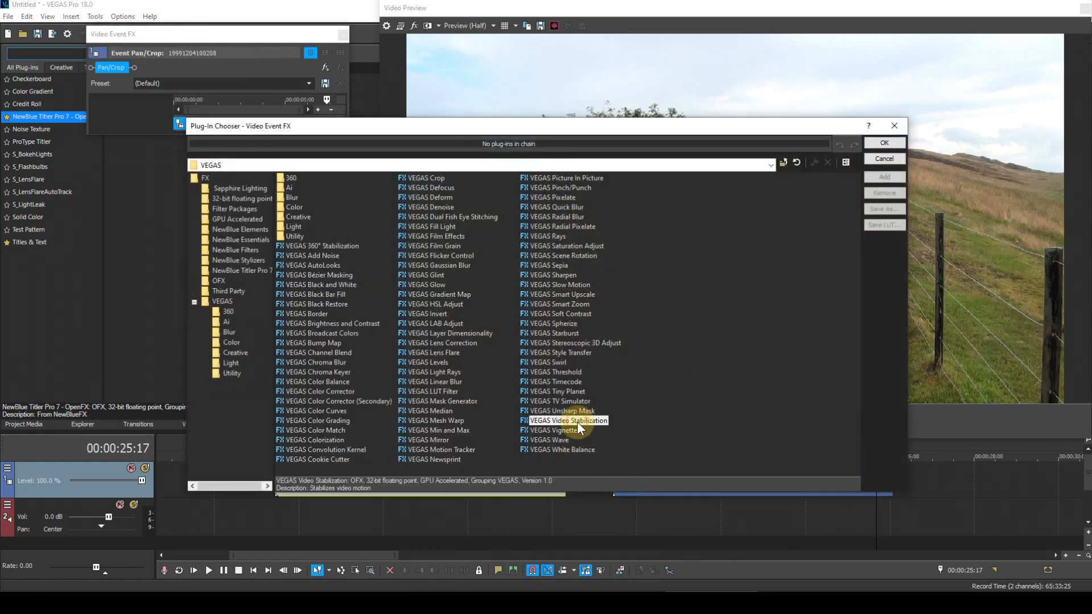
click(886, 142)
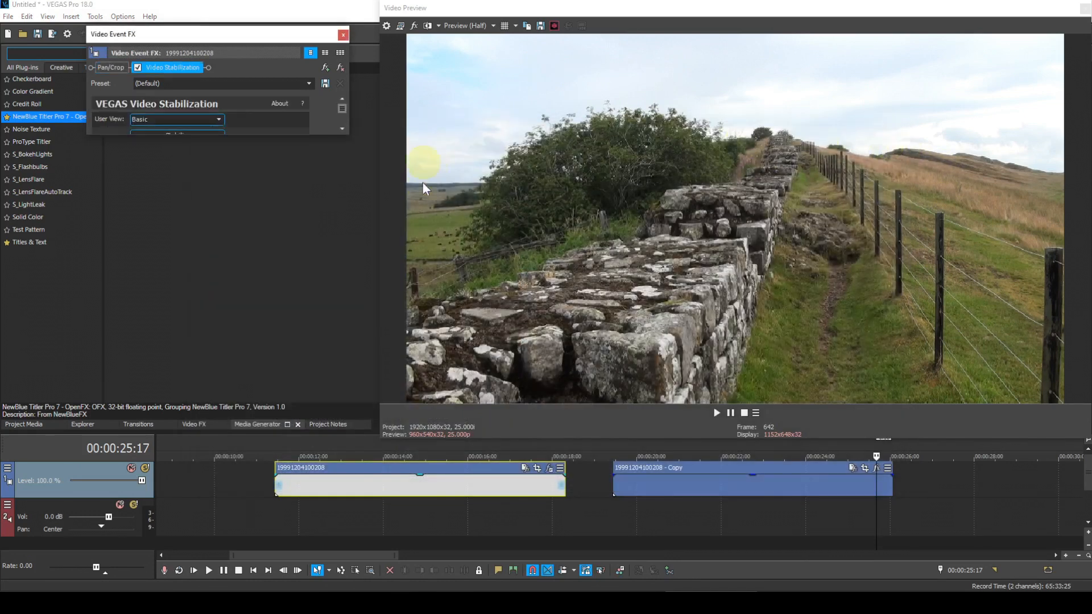
drag(266, 138, 262, 197)
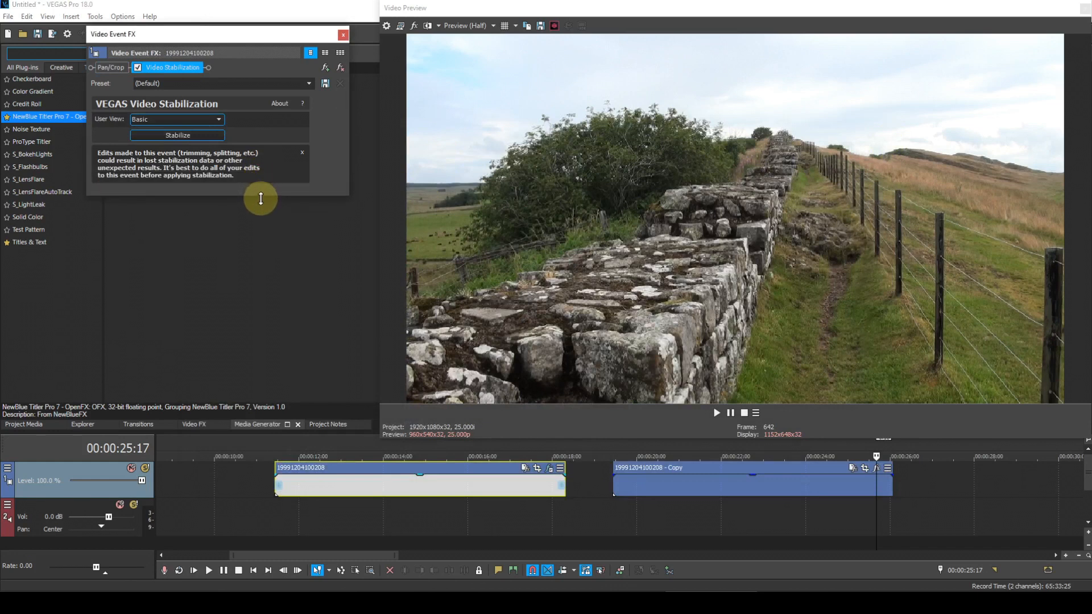
click(202, 136)
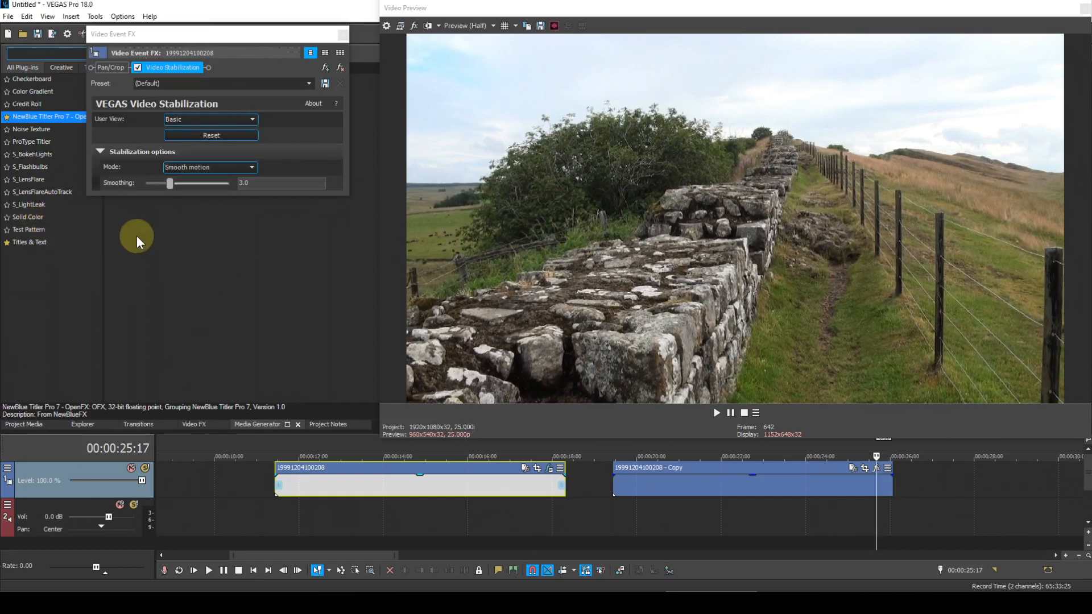
click(252, 168)
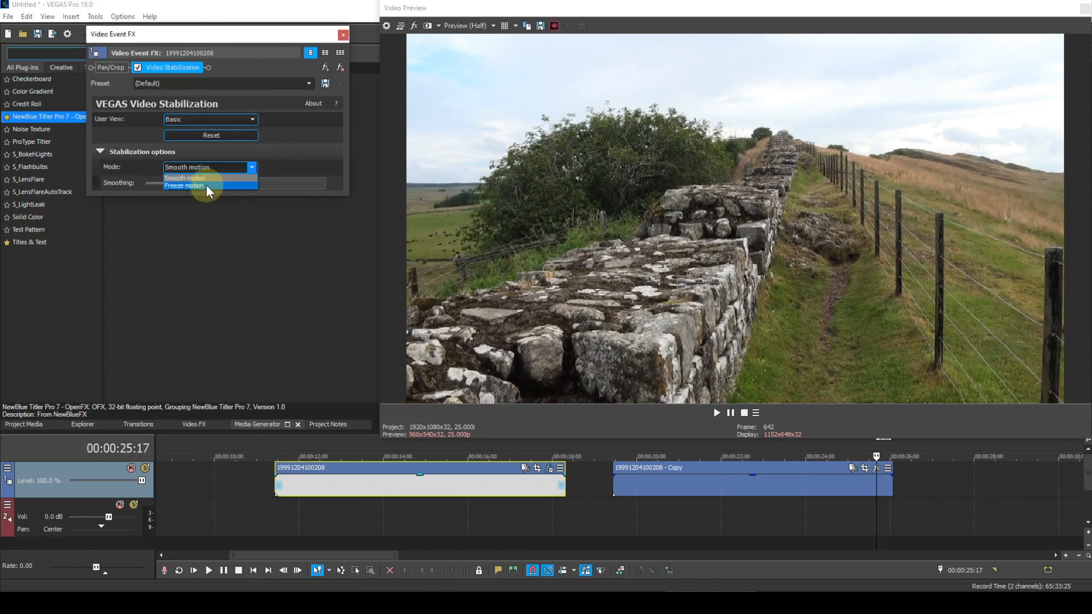
click(206, 185)
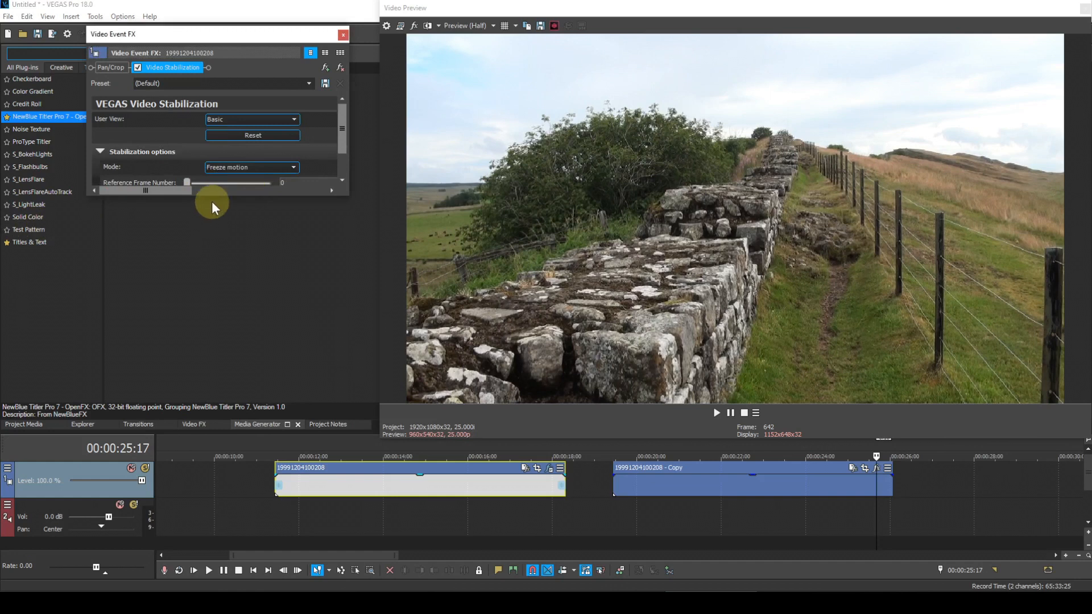
drag(214, 195, 210, 245)
click(275, 446)
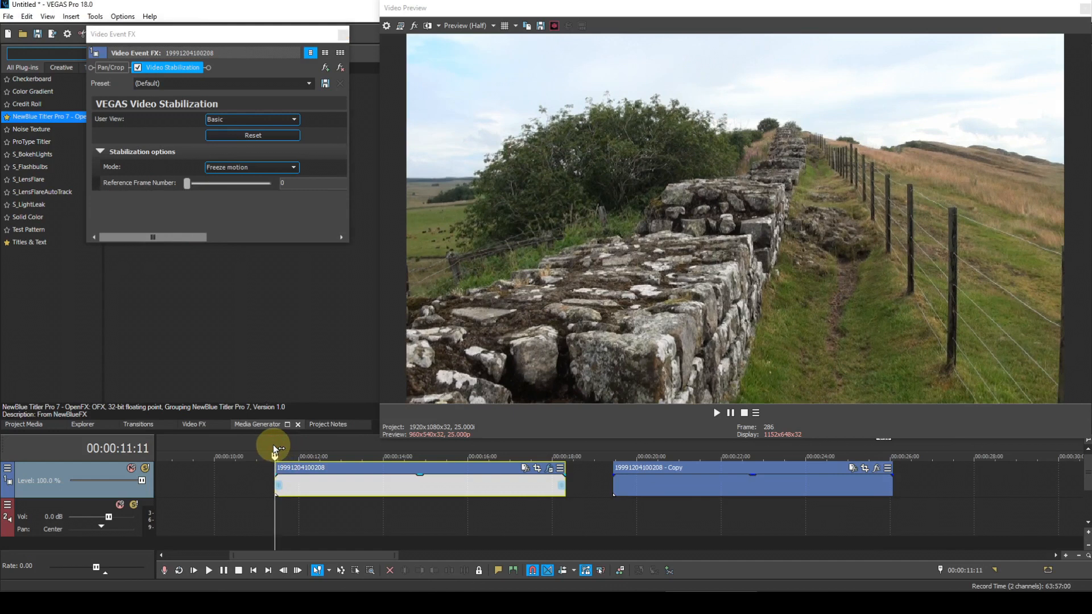
key(space)
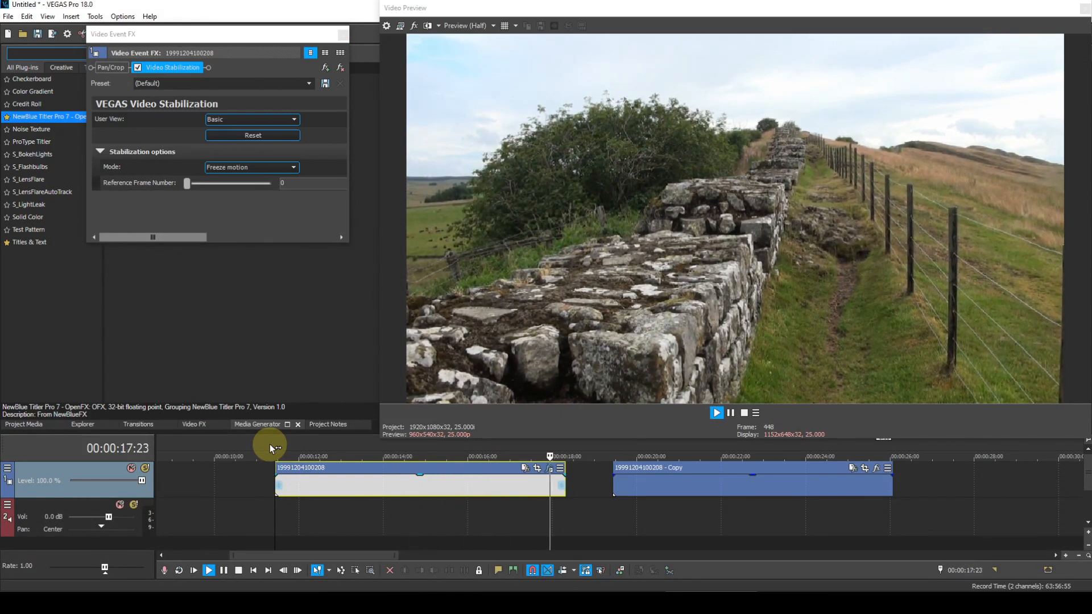
key(space)
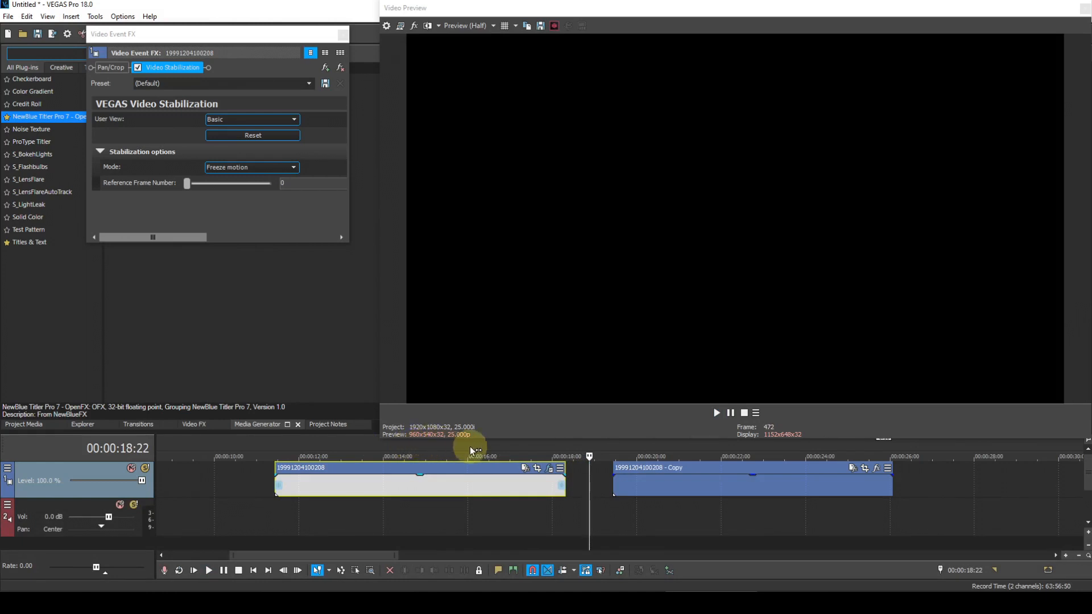
click(725, 482)
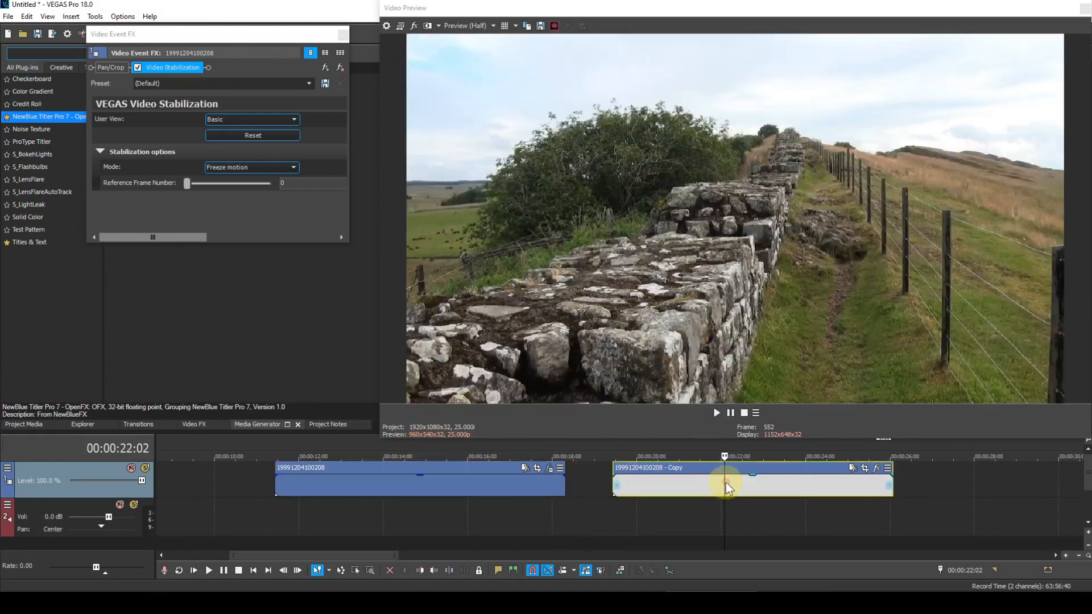
right_click(740, 481)
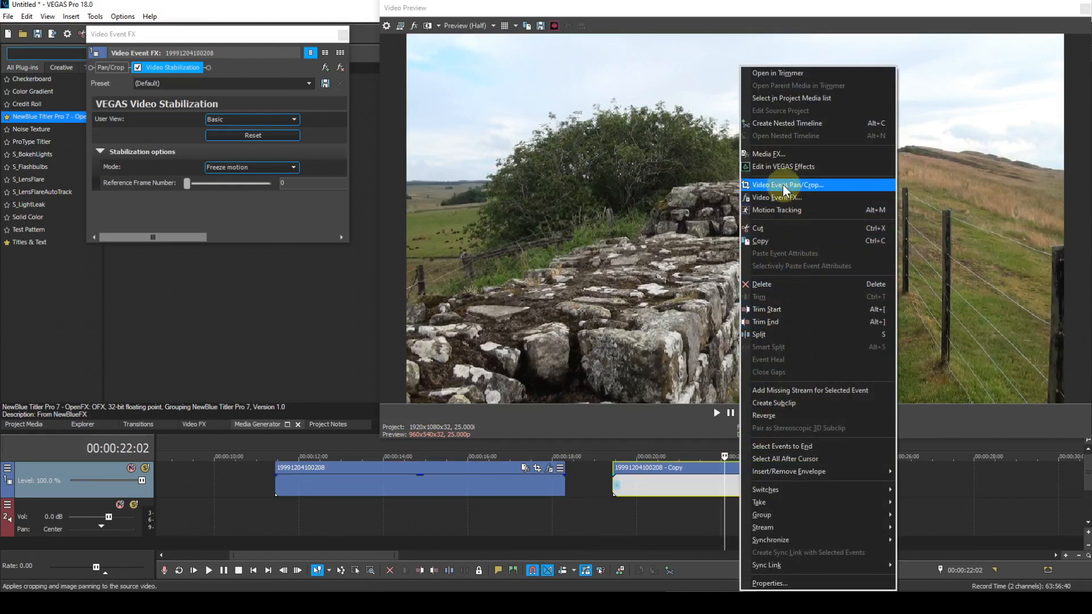
click(778, 153)
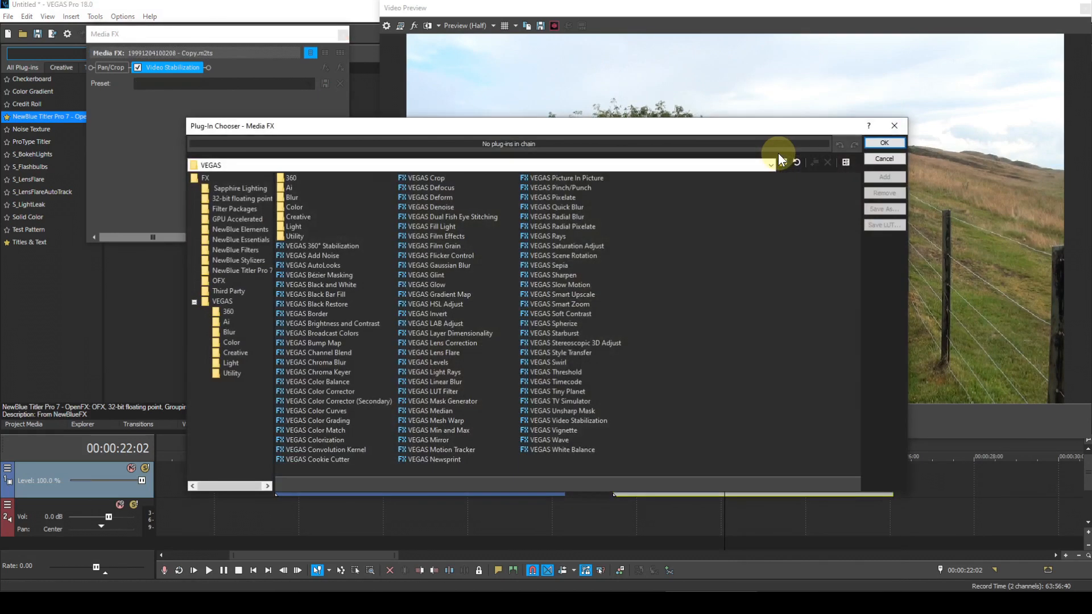
click(576, 425)
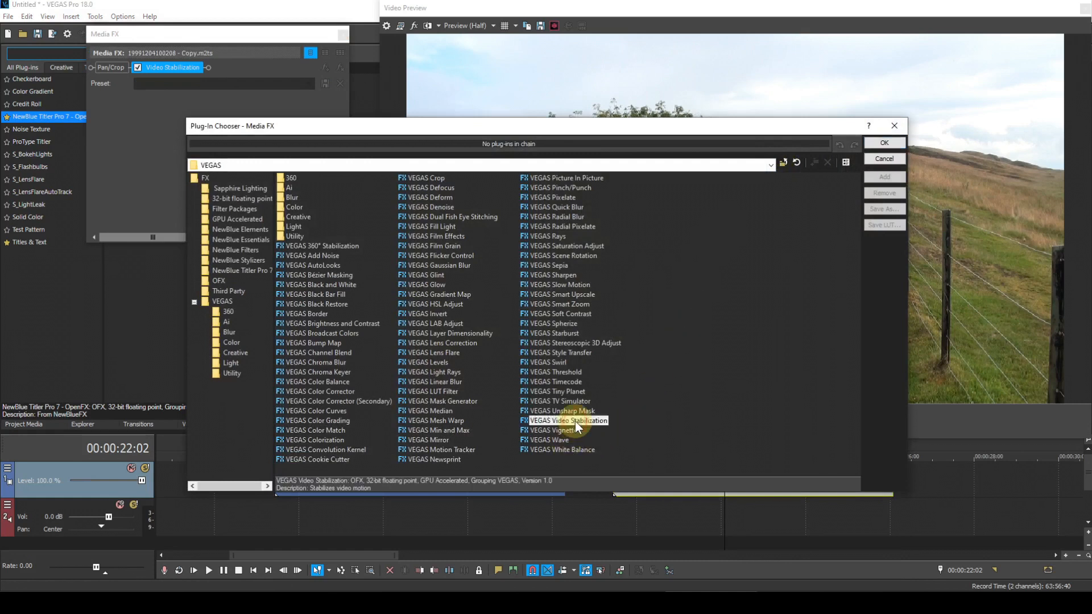
click(886, 144)
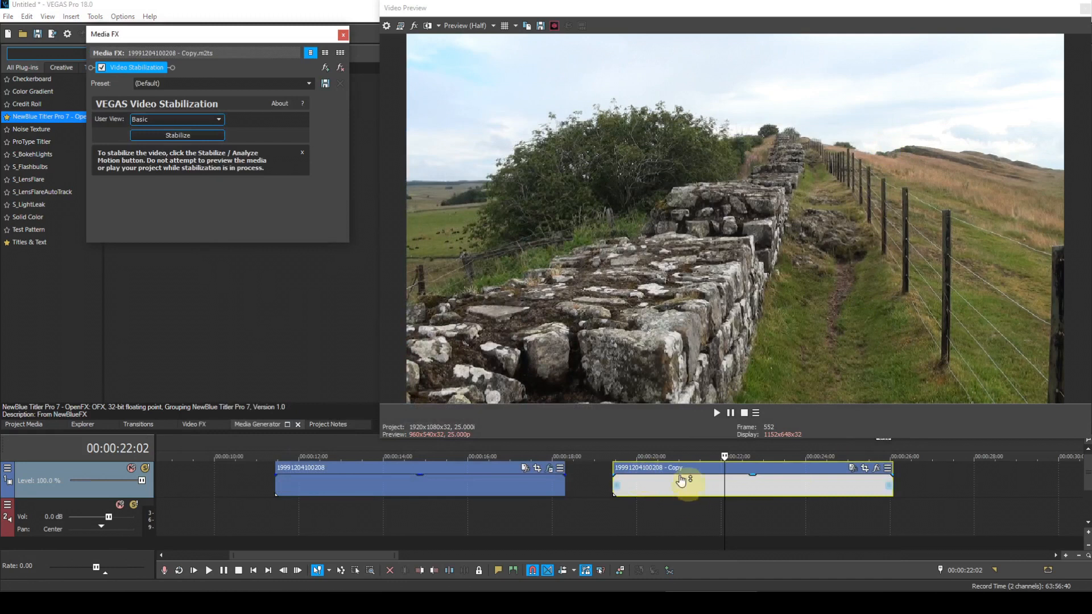
click(185, 135)
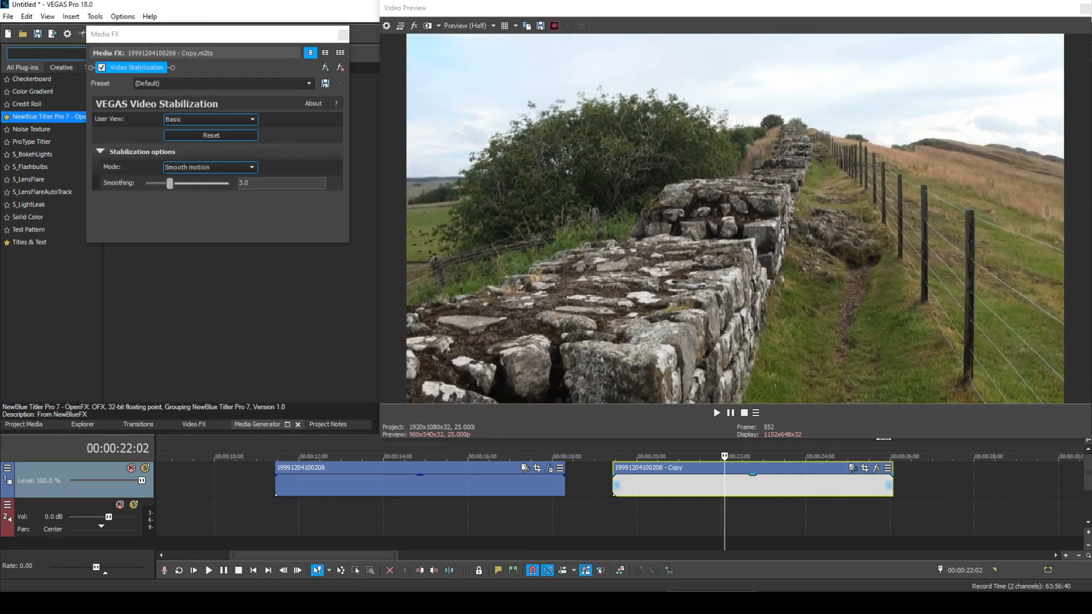
click(252, 168)
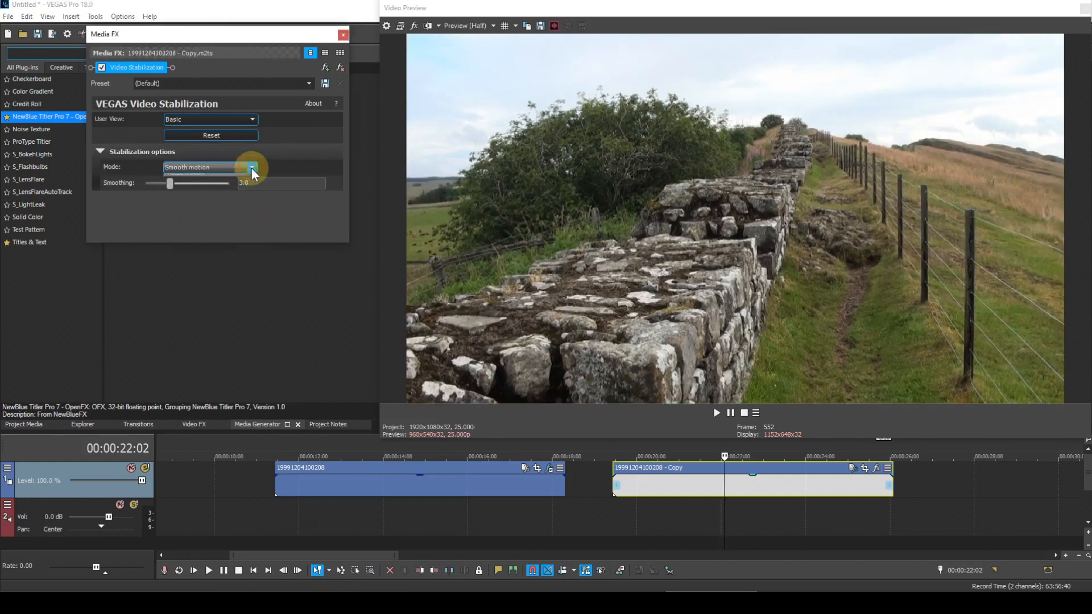
click(191, 186)
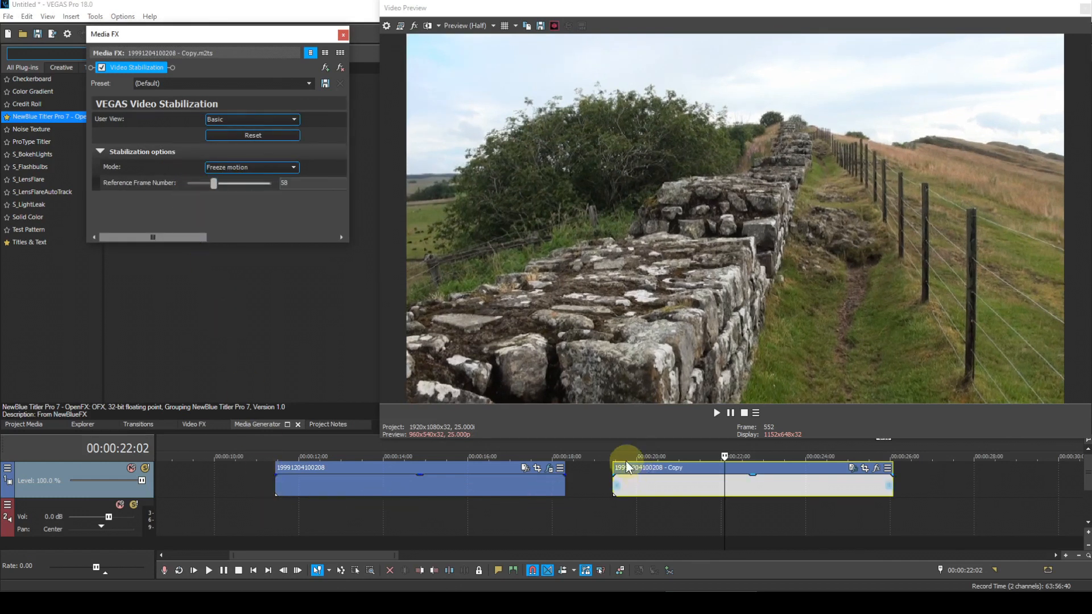
click(612, 448)
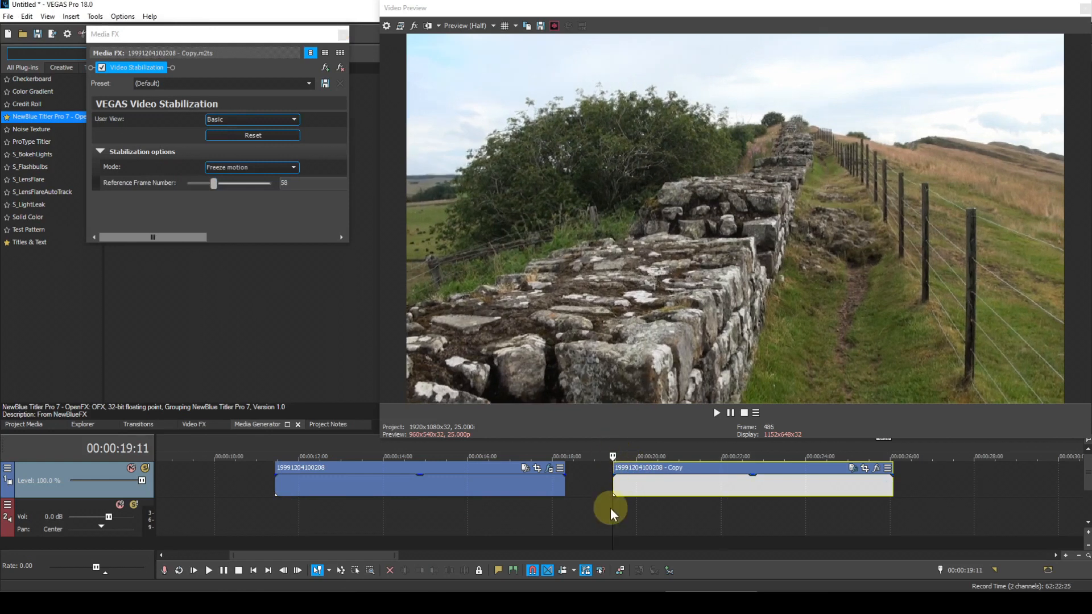
key(space)
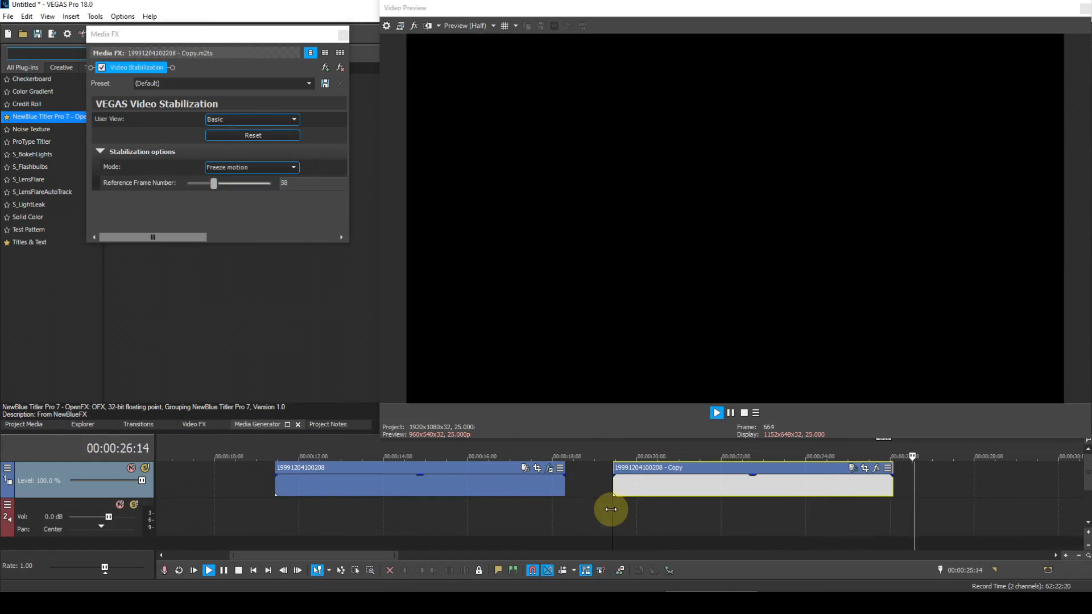
key(space)
click(690, 443)
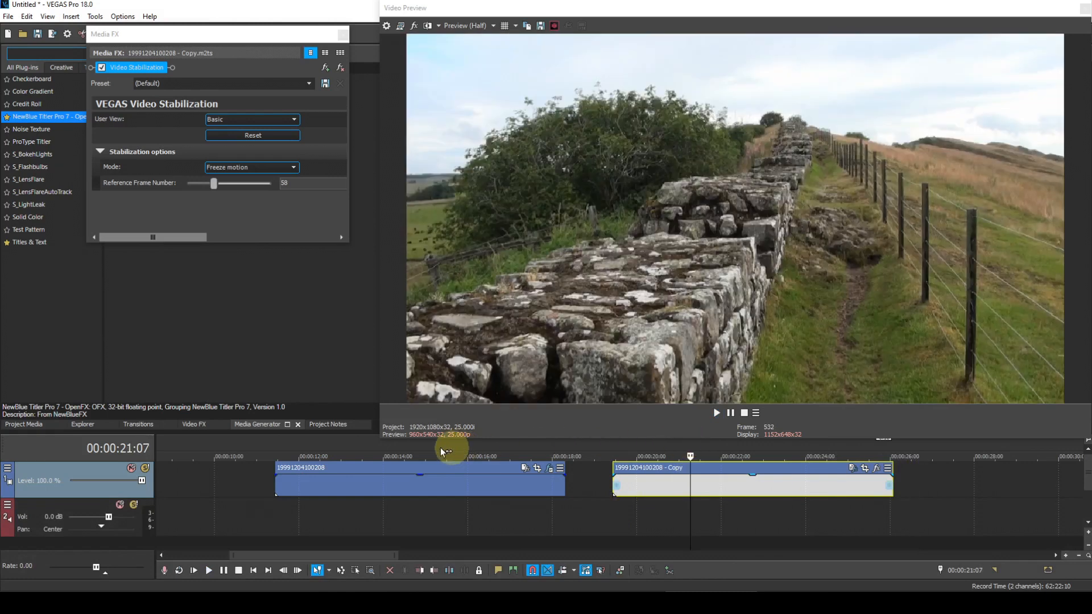
click(350, 448)
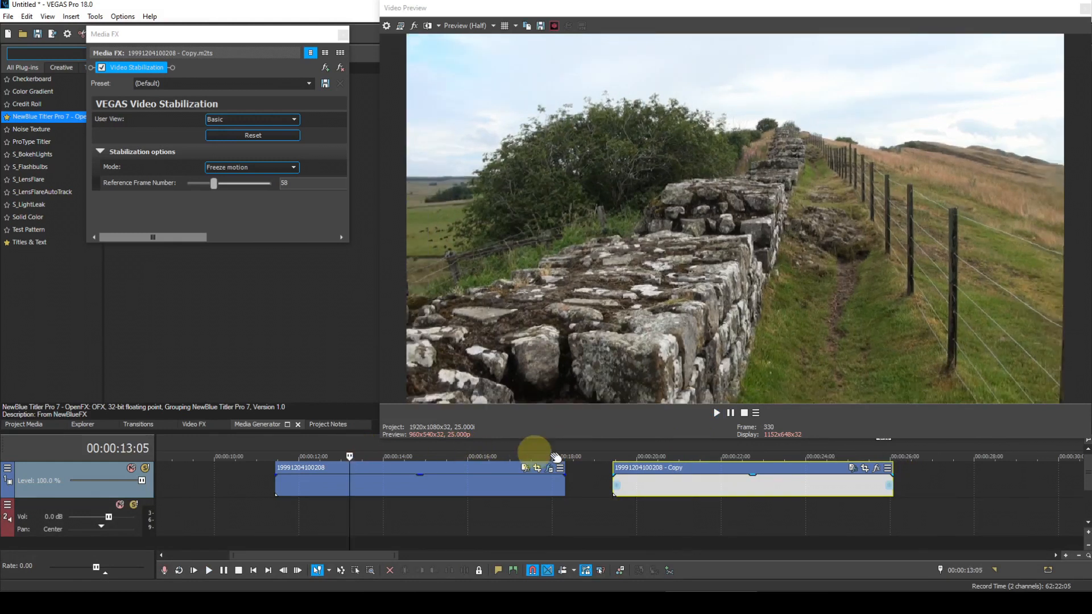
click(649, 448)
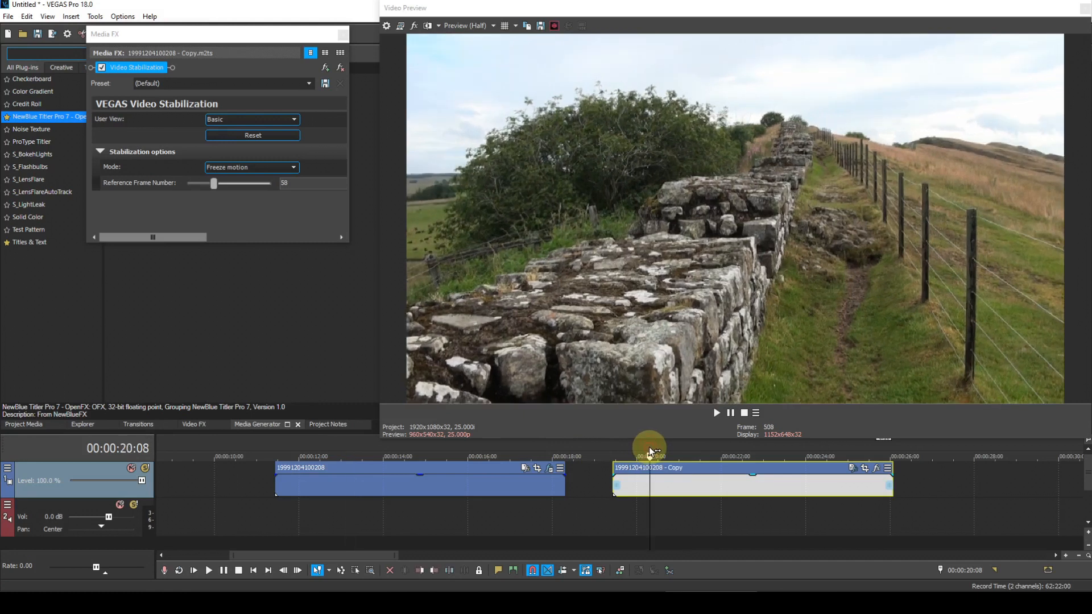
click(320, 448)
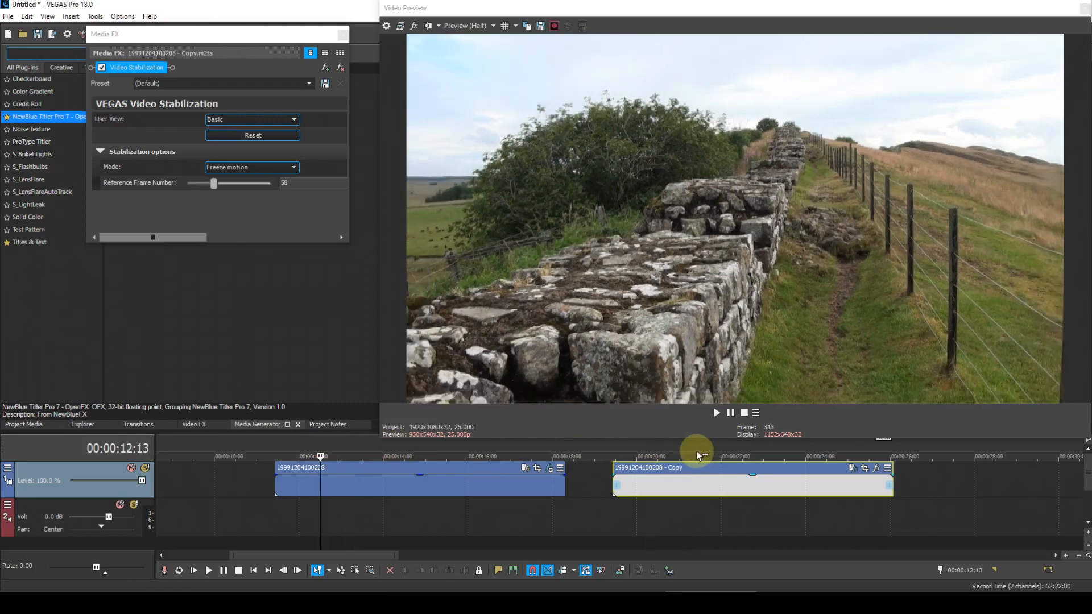
click(656, 451)
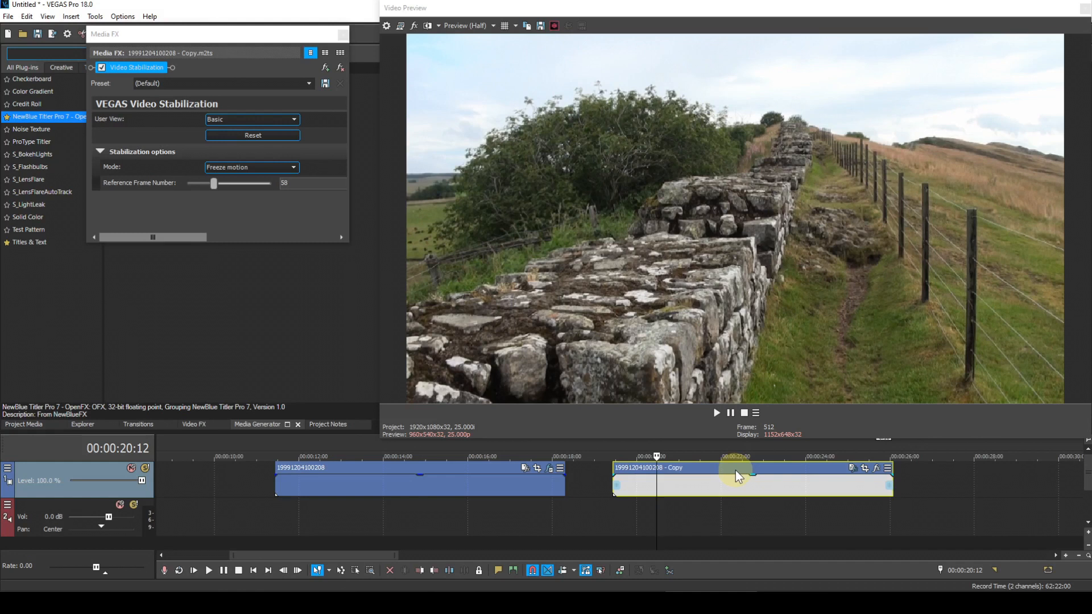
click(486, 450)
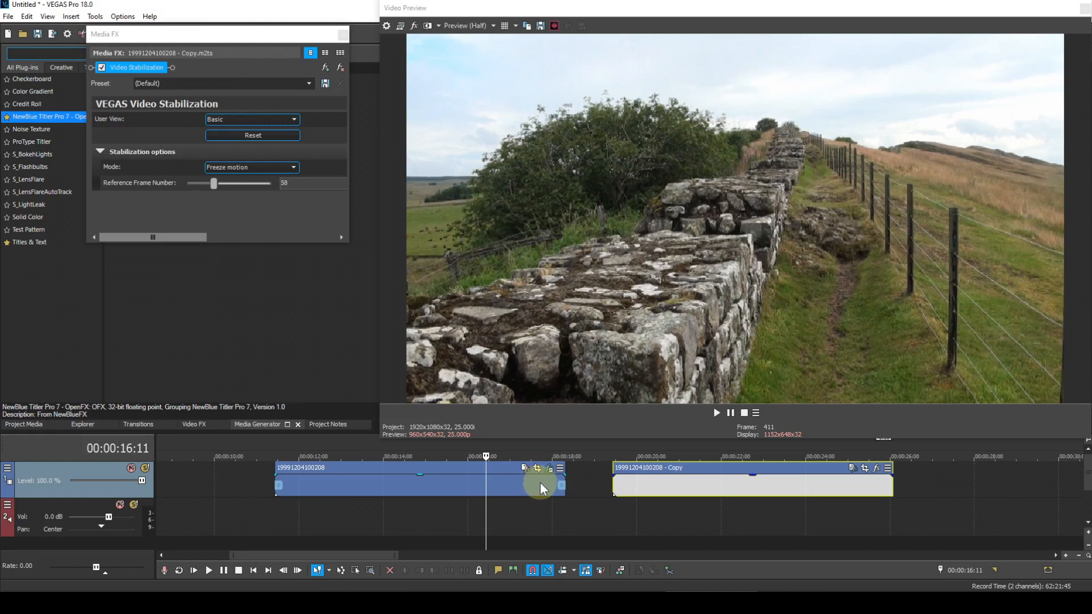
click(460, 447)
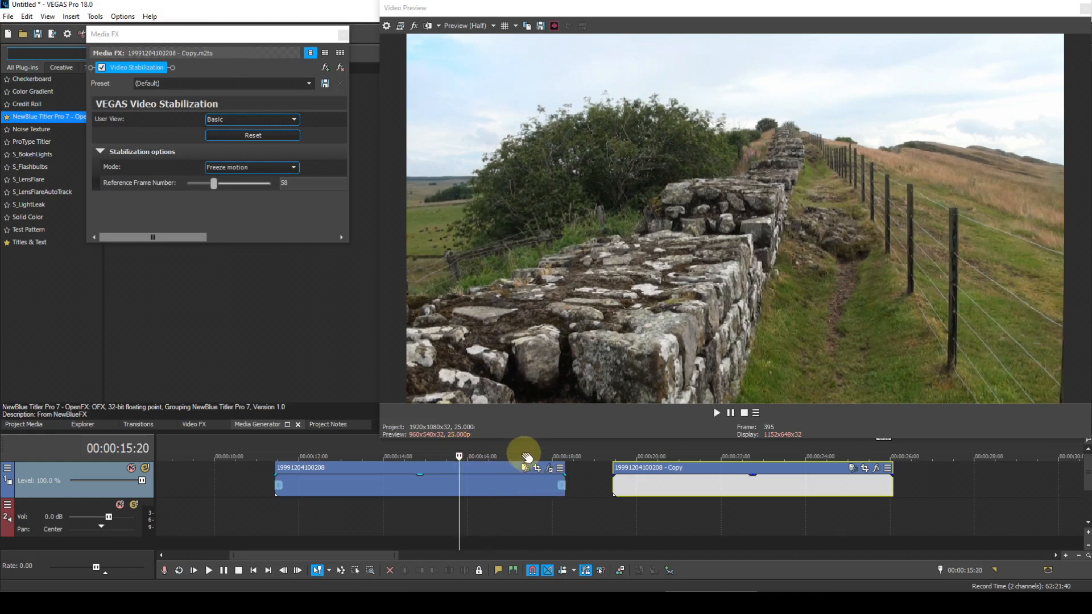
click(697, 448)
click(512, 448)
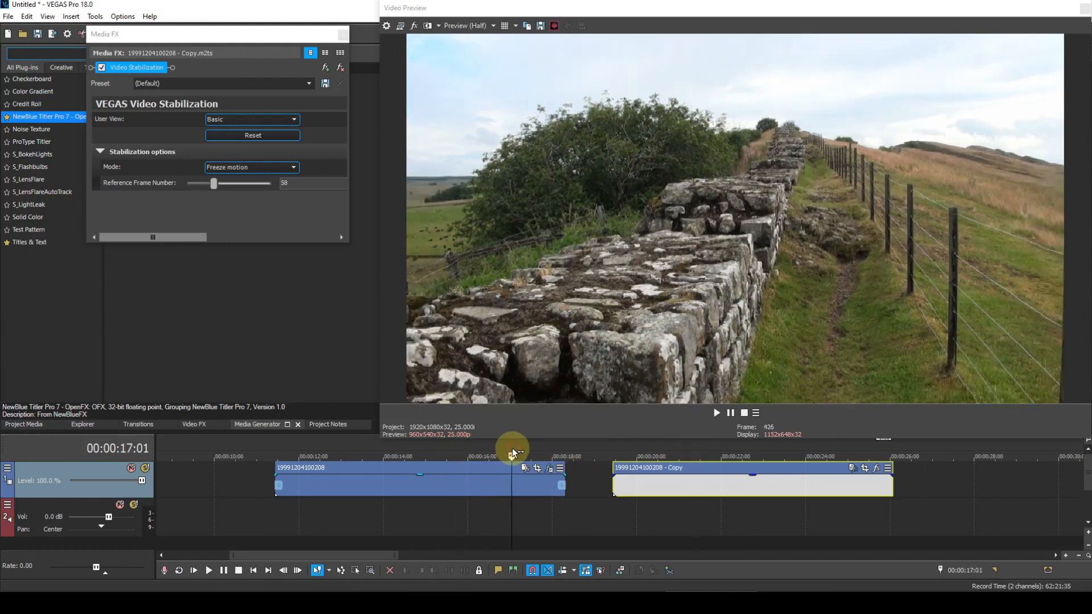
click(694, 449)
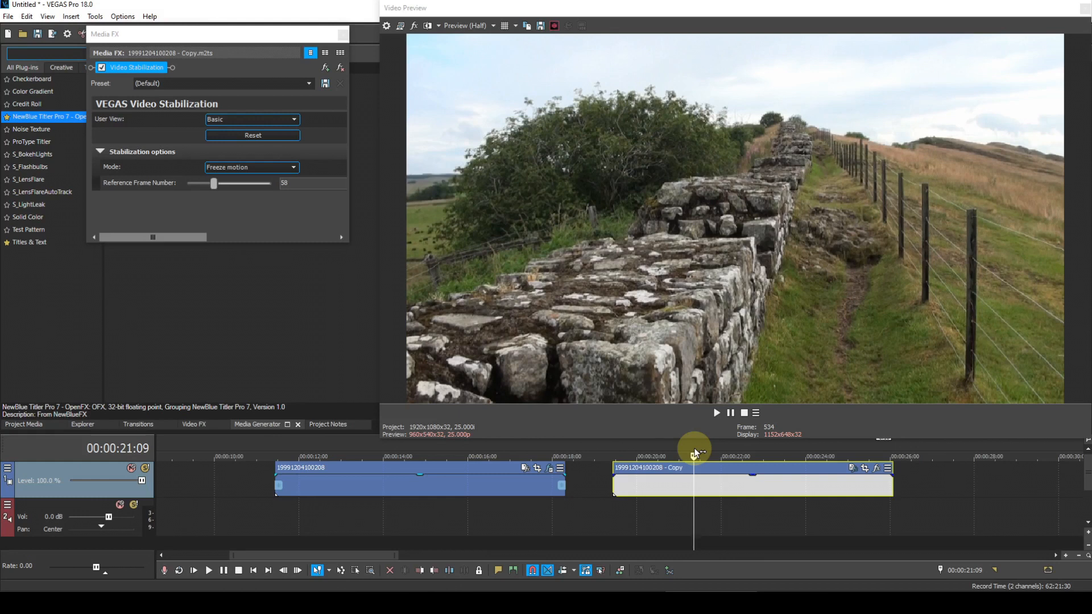
click(695, 453)
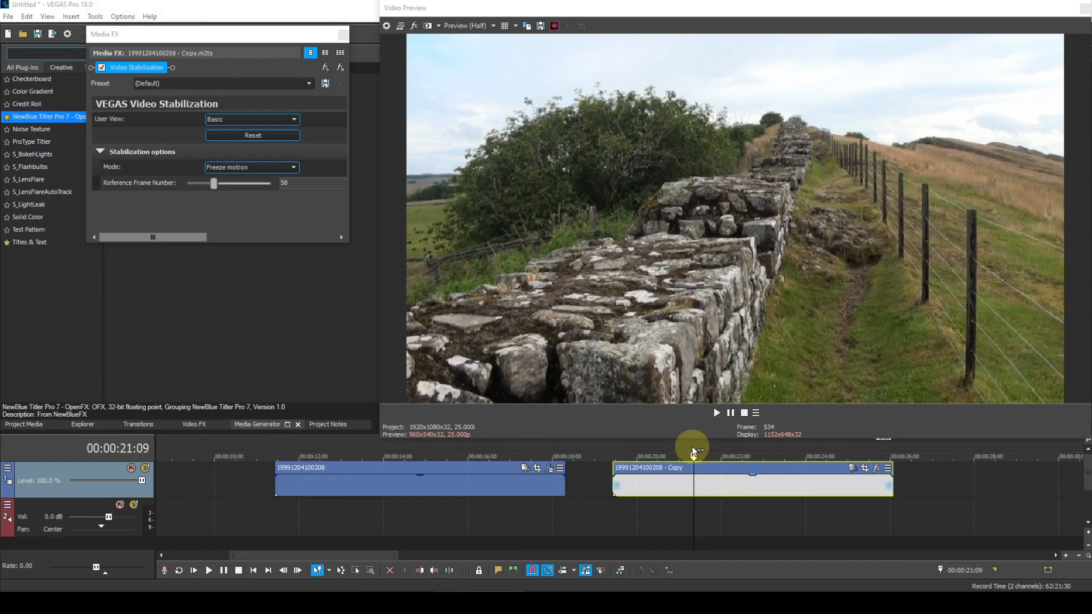